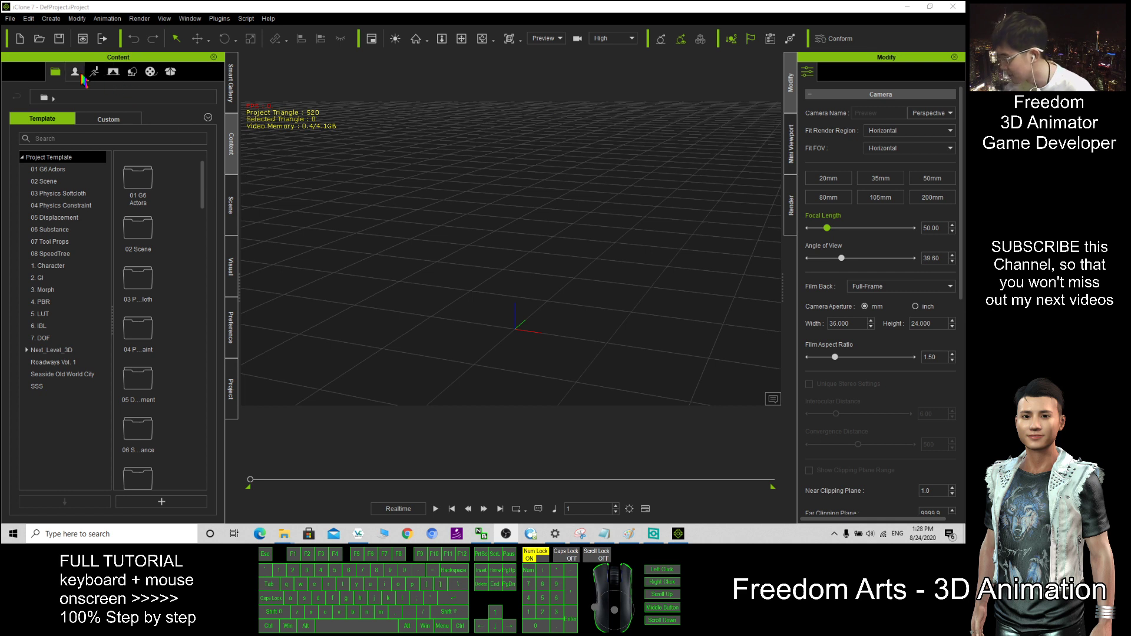
- Add the Ball_000 prop from the 3D Blocks library to the scene at about X -300, Y 100
{"action": "left_click", "coordinate": [134, 72]}
{"action": "left_click", "coordinate": [33, 182]}
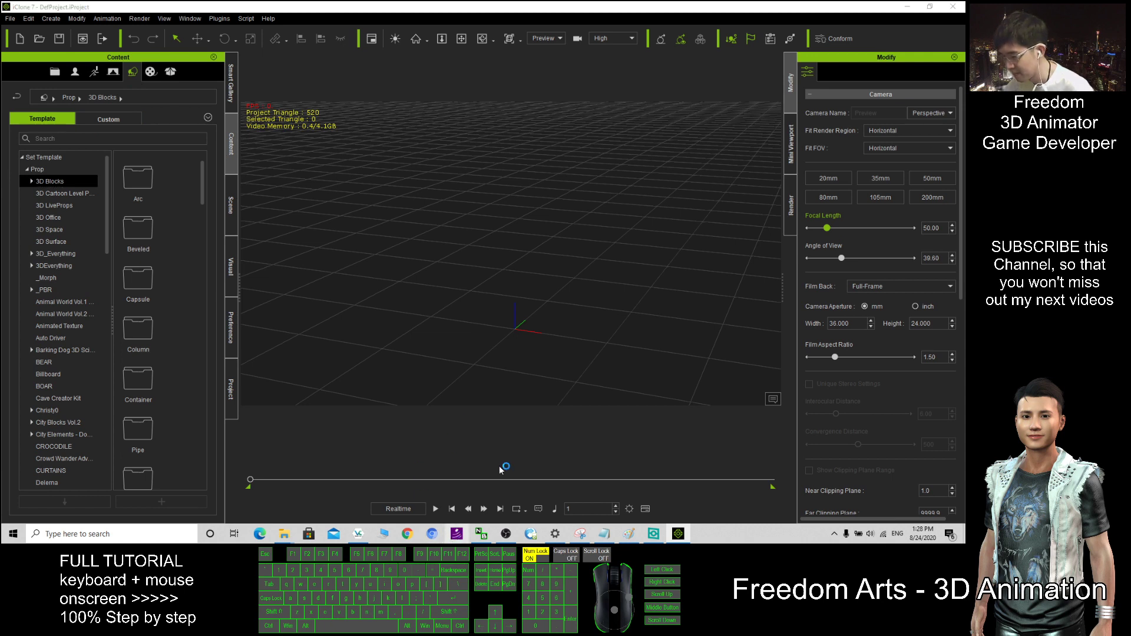
{"action": "left_click", "coordinate": [132, 72]}
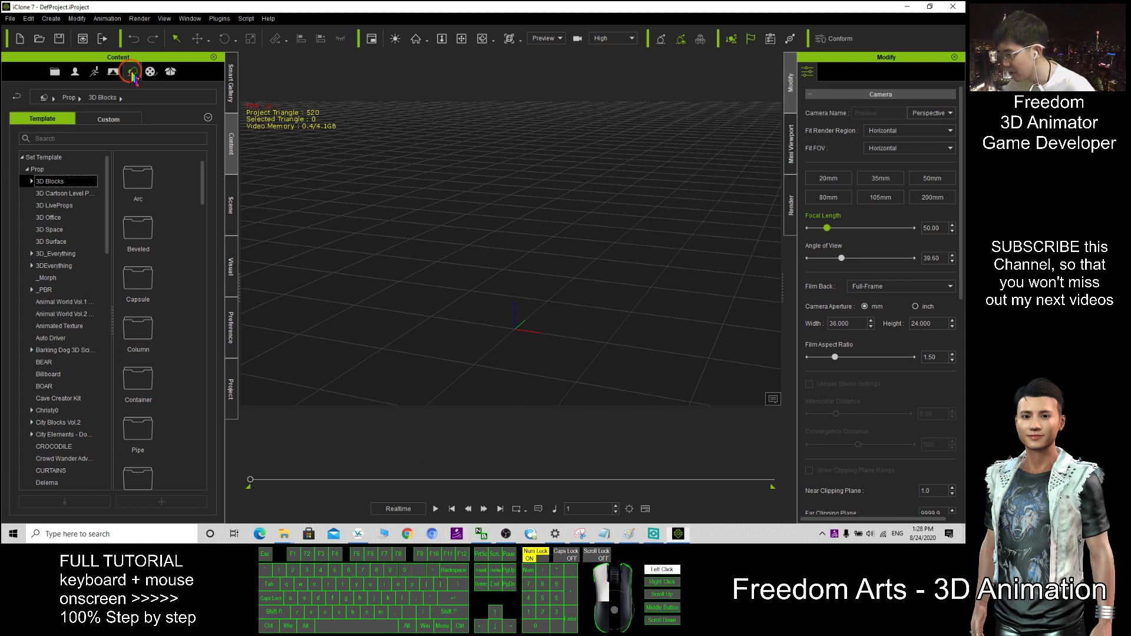
{"action": "left_click", "coordinate": [37, 171]}
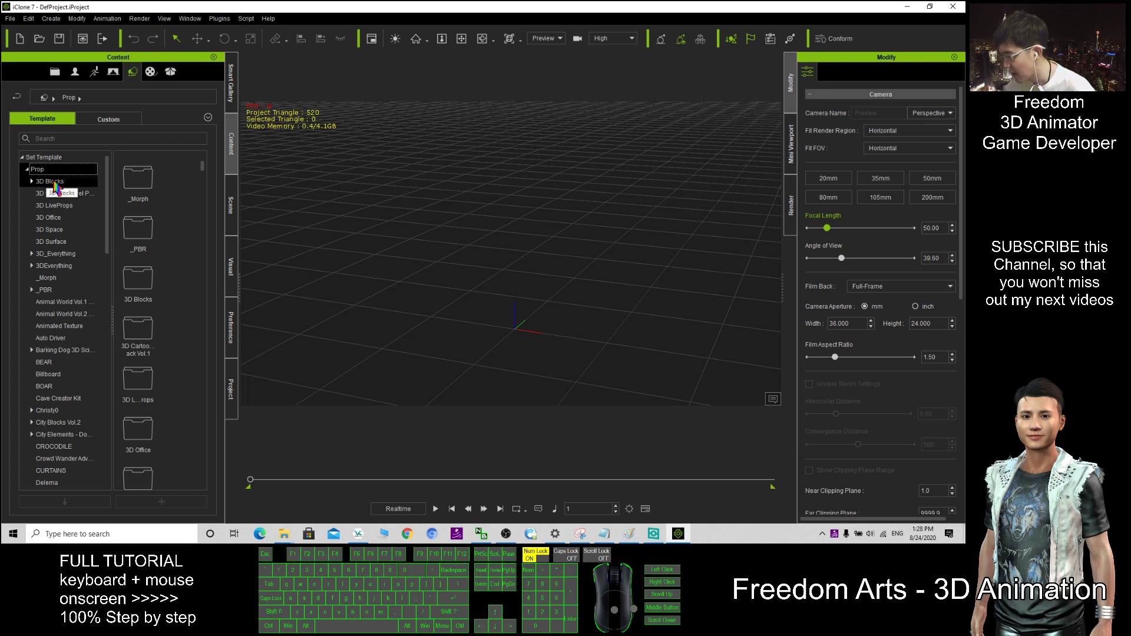
{"action": "left_click", "coordinate": [53, 182]}
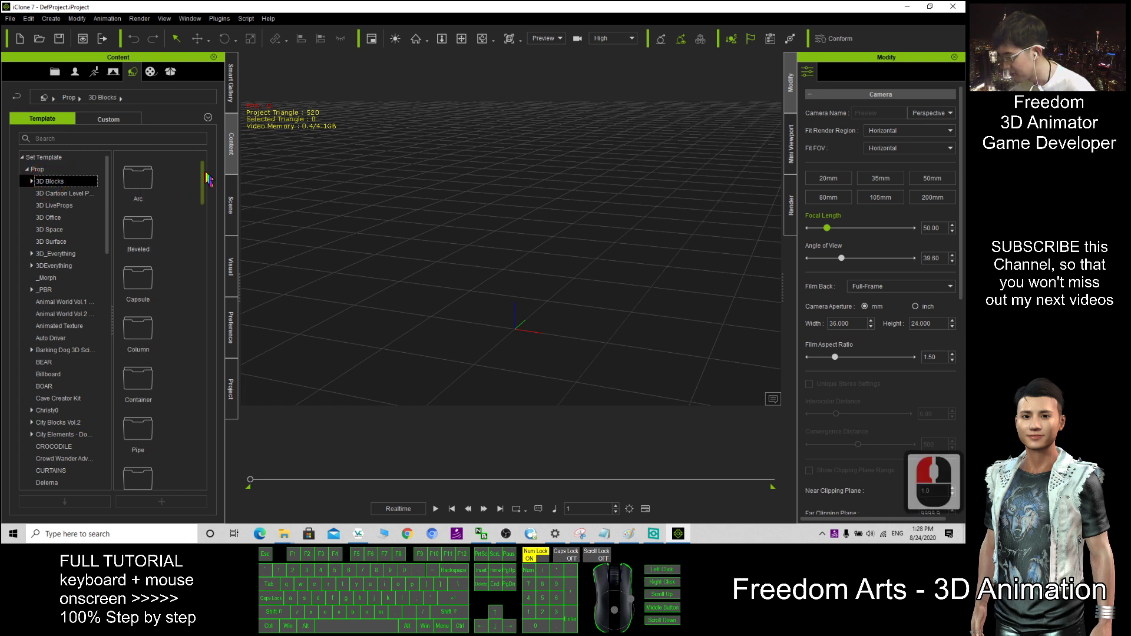
{"action": "left_click_drag", "start_coordinate": [208, 177], "coordinate": [219, 223]}
{"action": "left_click_drag", "start_coordinate": [143, 237], "coordinate": [324, 266]}
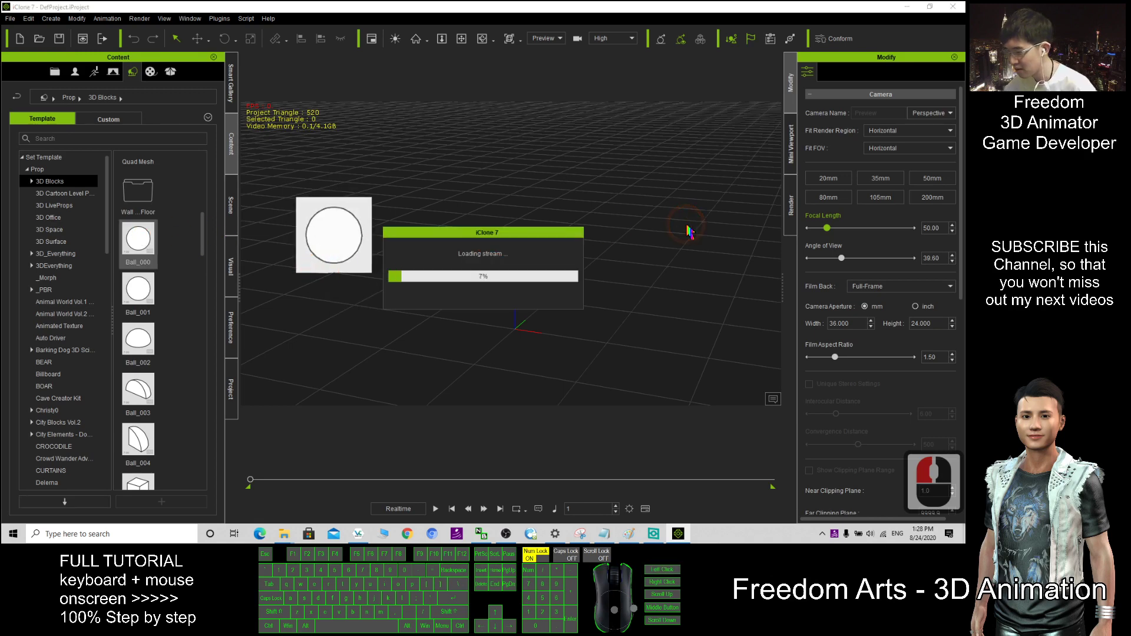
- Add the Box_001 prop from the 3D Blocks library beside the ball, at about X -100, Y 100
{"action": "scroll", "coordinate": [383, 318], "scroll_direction": "up", "scroll_amount": 8}
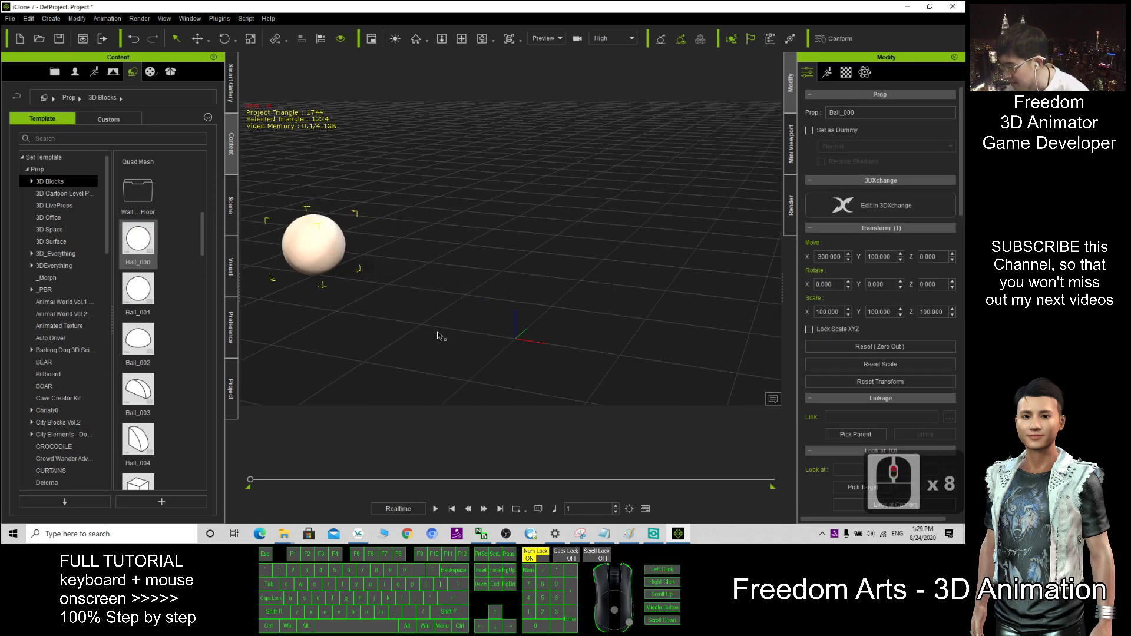
{"action": "scroll", "coordinate": [168, 390], "scroll_direction": "down", "scroll_amount": 4}
{"action": "scroll", "coordinate": [171, 295], "scroll_direction": "down", "scroll_amount": 1}
{"action": "scroll", "coordinate": [167, 248], "scroll_direction": "up", "scroll_amount": 1}
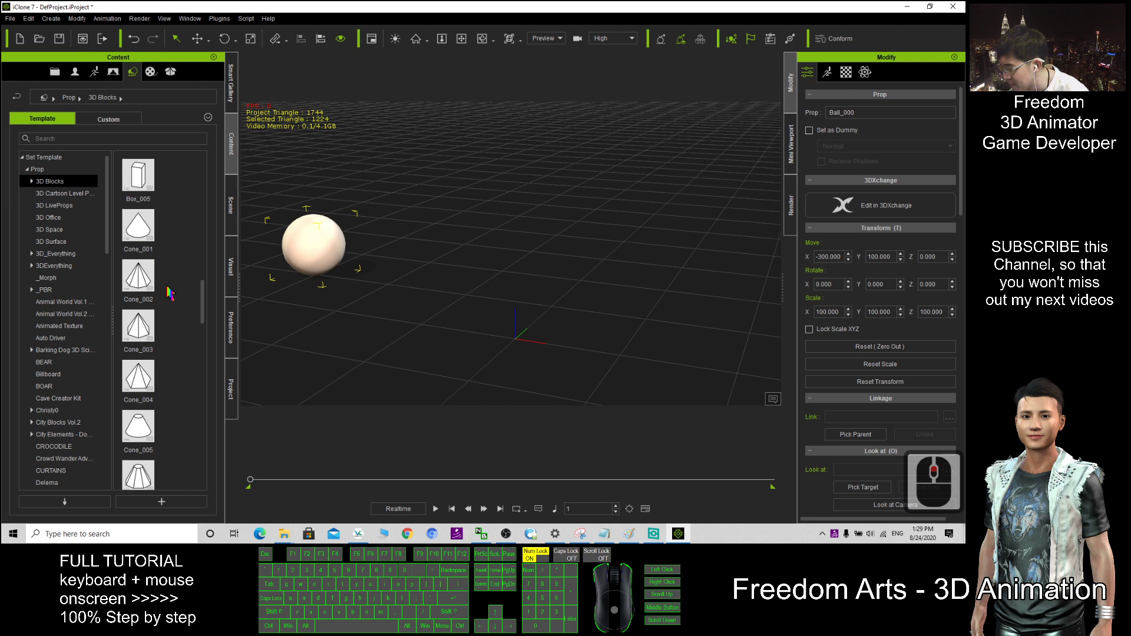
{"action": "scroll", "coordinate": [184, 333], "scroll_direction": "up", "scroll_amount": 3}
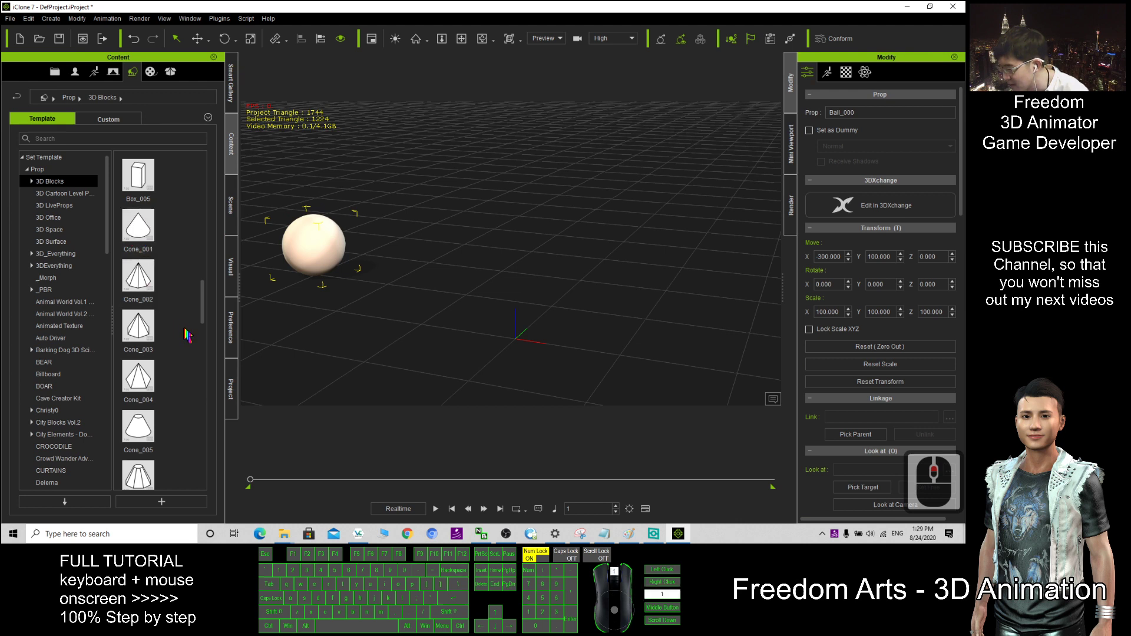
{"action": "scroll", "coordinate": [204, 265], "scroll_direction": "up", "scroll_amount": 4}
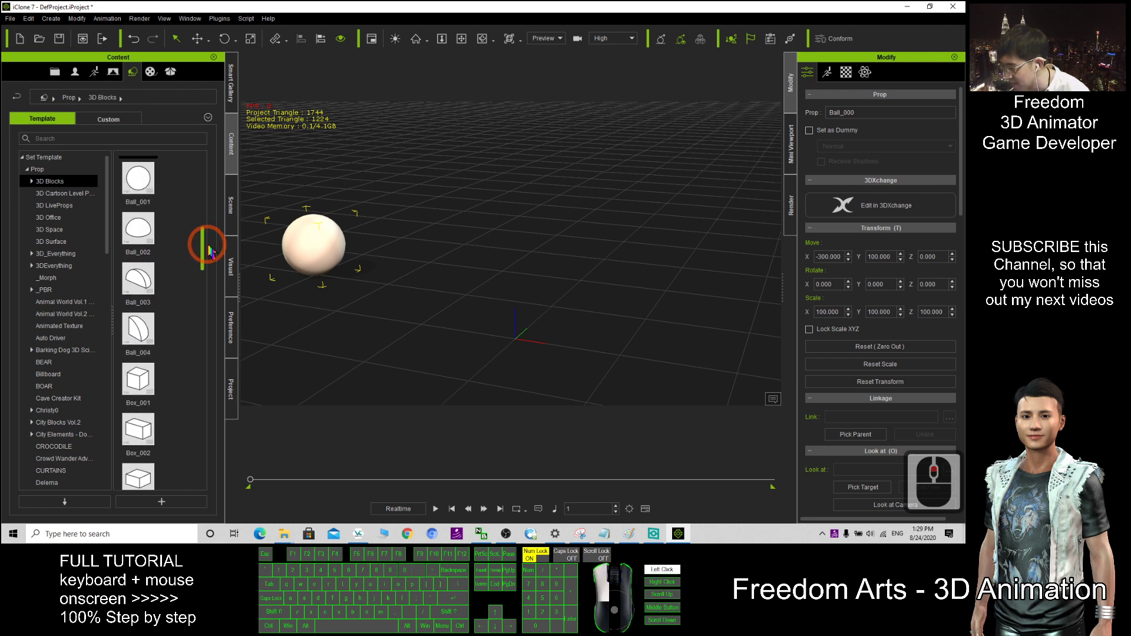
{"action": "left_click_drag", "start_coordinate": [138, 369], "coordinate": [472, 290]}
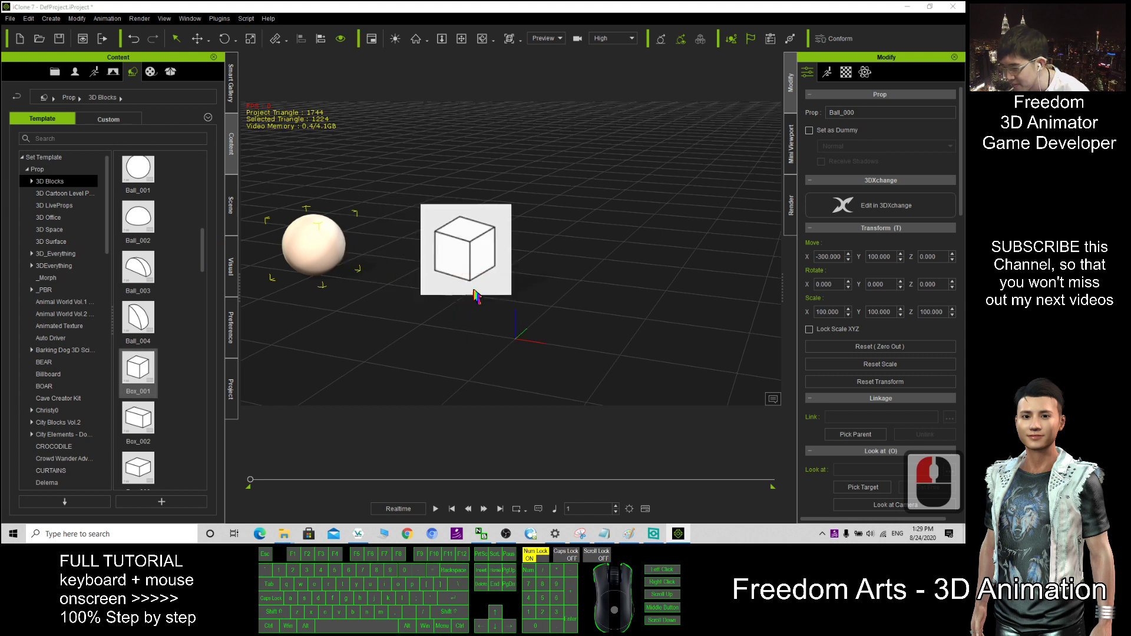
- Add the Cylinder_004 prop beside the box and the Torus_003 prop at about X 200, Y 100
{"action": "scroll", "coordinate": [175, 441], "scroll_direction": "down", "scroll_amount": 4}
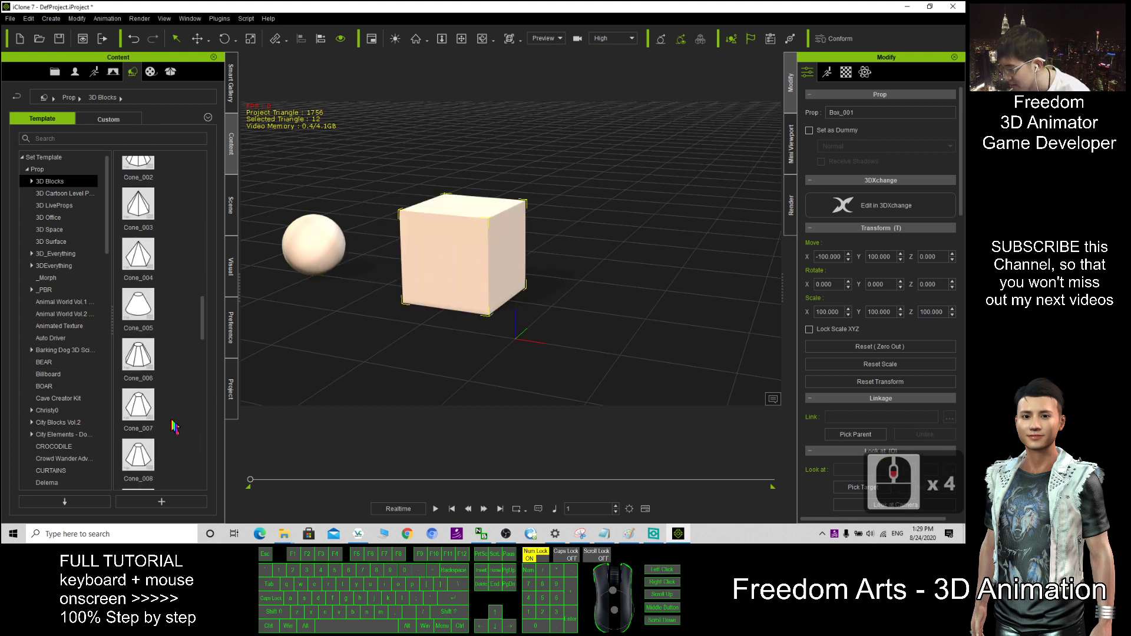
{"action": "left_click_drag", "start_coordinate": [207, 342], "coordinate": [217, 383]}
{"action": "left_click_drag", "start_coordinate": [139, 381], "coordinate": [660, 335]}
{"action": "left_click_drag", "start_coordinate": [203, 382], "coordinate": [212, 449]}
{"action": "left_click_drag", "start_coordinate": [138, 342], "coordinate": [741, 348]}
{"action": "scroll", "coordinate": [669, 335], "scroll_direction": "down", "scroll_amount": 3}
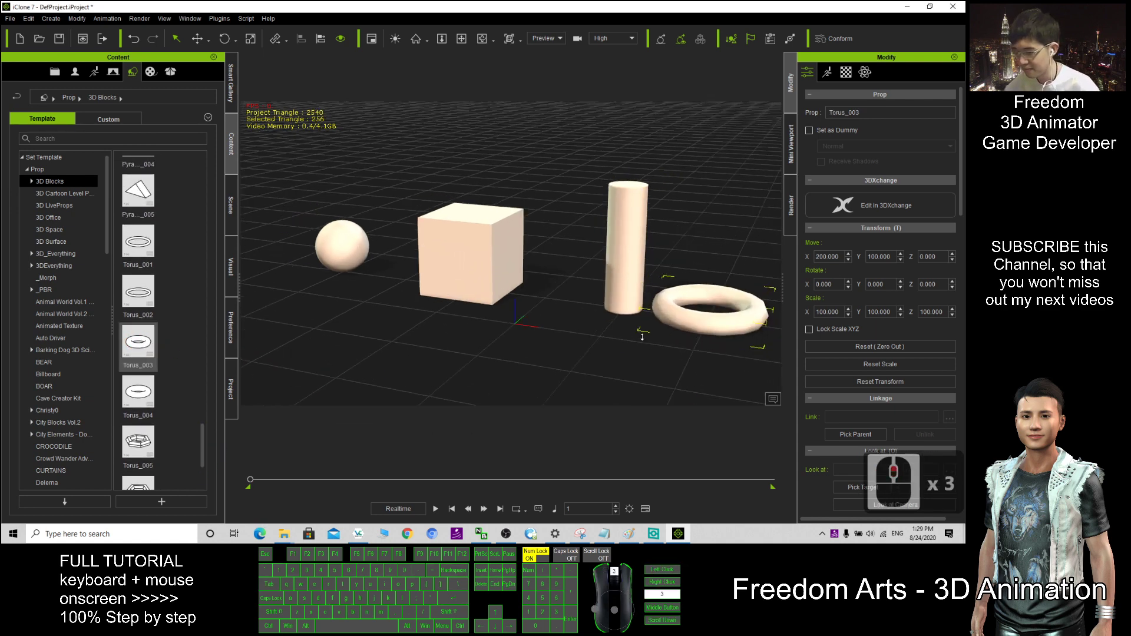
- Open the Material template library and widen the content list so it shows two columns of thumbnails
{"action": "key", "text": "x"}
{"action": "left_click_drag", "start_coordinate": [663, 330], "coordinate": [475, 321]}
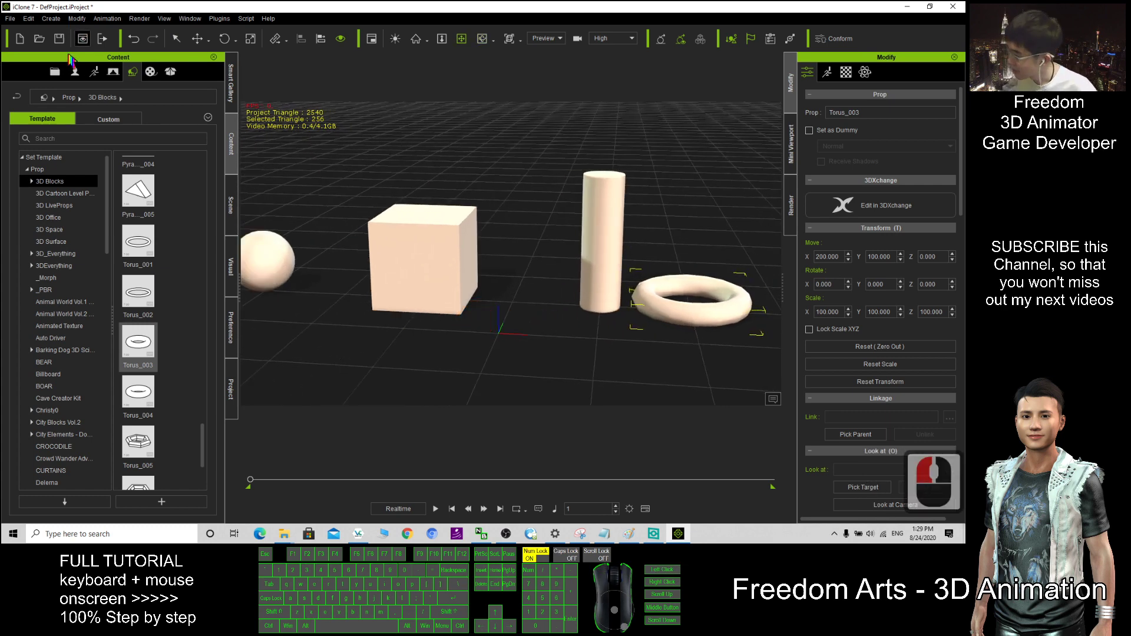
{"action": "left_click", "coordinate": [151, 73]}
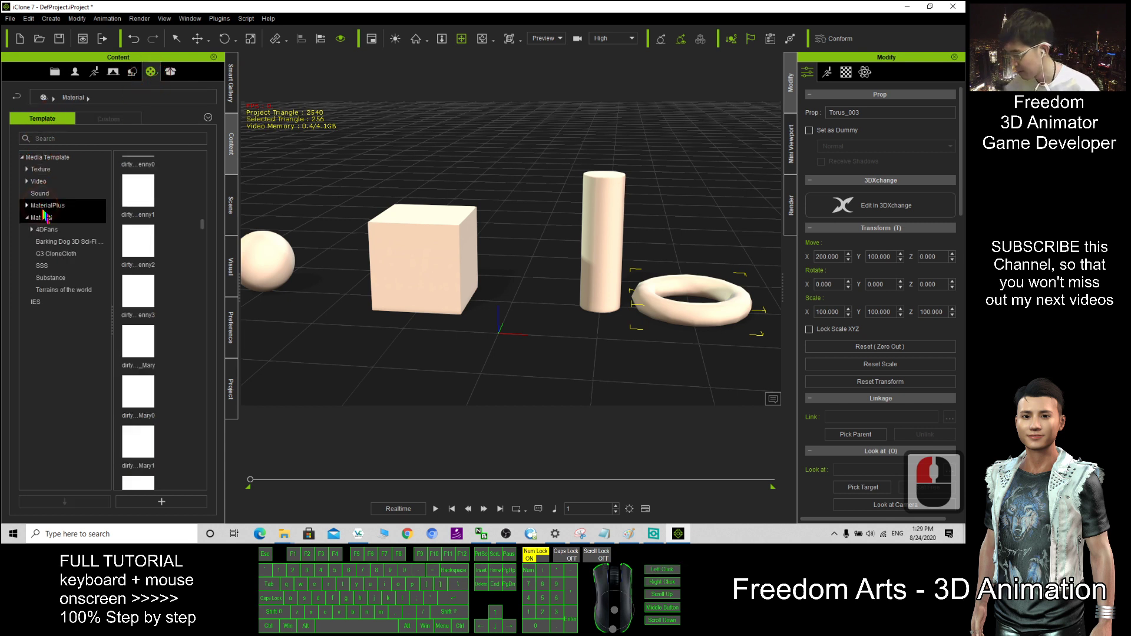
{"action": "left_click", "coordinate": [45, 219]}
{"action": "left_click_drag", "start_coordinate": [210, 236], "coordinate": [203, 198]}
{"action": "left_click_drag", "start_coordinate": [238, 278], "coordinate": [294, 283]}
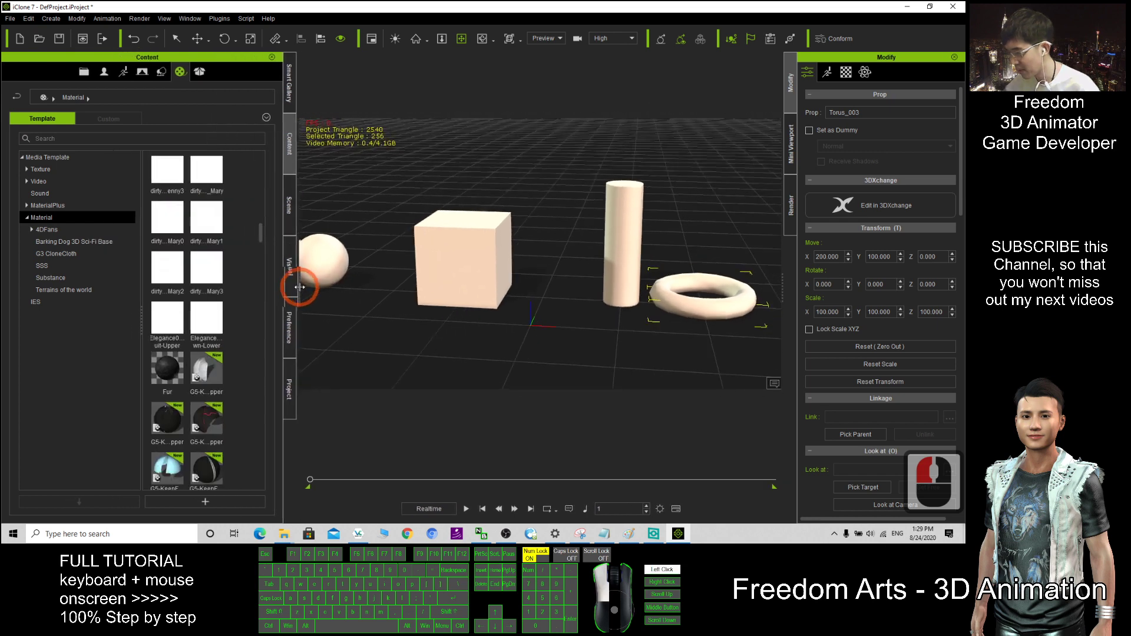
{"action": "left_click", "coordinate": [259, 227]}
{"action": "left_click_drag", "start_coordinate": [259, 227], "coordinate": [265, 169]}
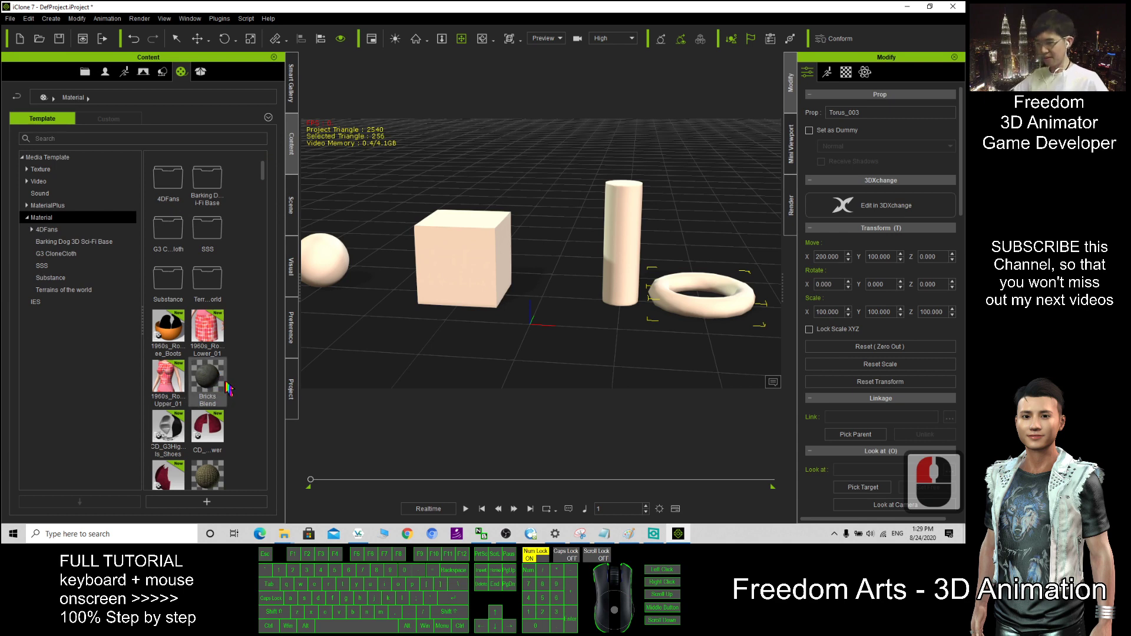
- Apply the Bricks Blend material to the box
{"action": "scroll", "coordinate": [462, 325], "scroll_direction": "down", "scroll_amount": 1}
{"action": "left_click_drag", "start_coordinate": [388, 333], "coordinate": [444, 328]}
{"action": "left_click_drag", "start_coordinate": [227, 401], "coordinate": [530, 272]}
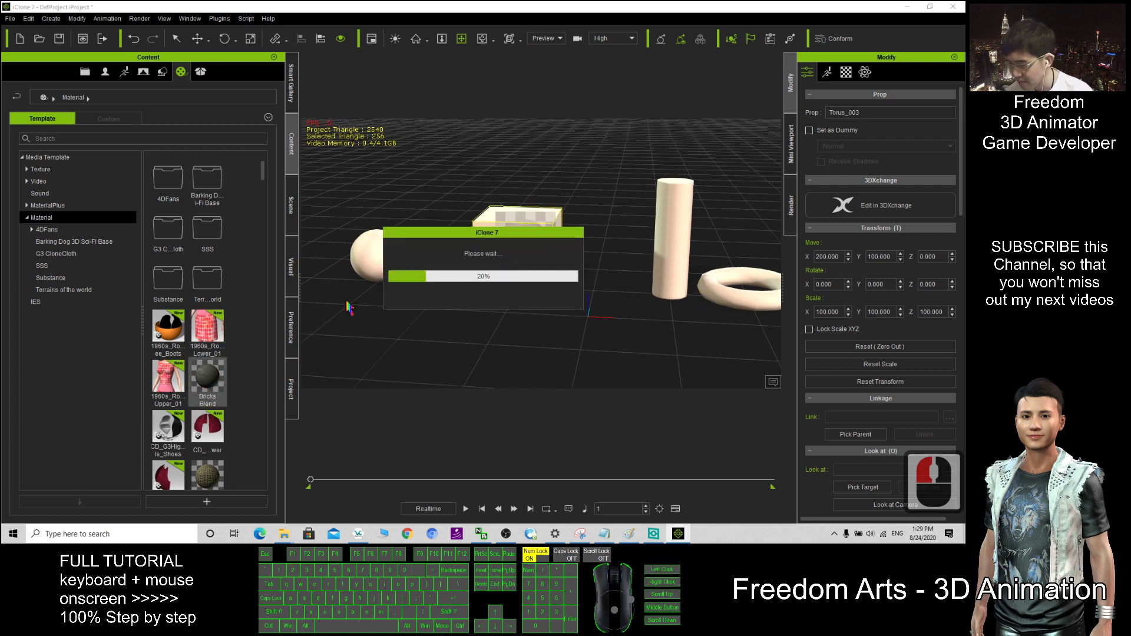
- Apply the Clothe01 material to the ball and to the box
{"action": "scroll", "coordinate": [551, 278], "scroll_direction": "up", "scroll_amount": 17}
{"action": "key", "text": "c"}
{"action": "mouse_move", "coordinate": [421, 290]}
{"action": "left_mouse_down"}
{"action": "mouse_move", "coordinate": [389, 293]}
{"action": "mouse_move", "coordinate": [675, 288]}
{"action": "mouse_move", "coordinate": [344, 293]}
{"action": "mouse_move", "coordinate": [422, 298]}
{"action": "left_mouse_up"}
{"action": "key", "text": "x"}
{"action": "scroll", "coordinate": [246, 363], "scroll_direction": "down", "scroll_amount": 5}
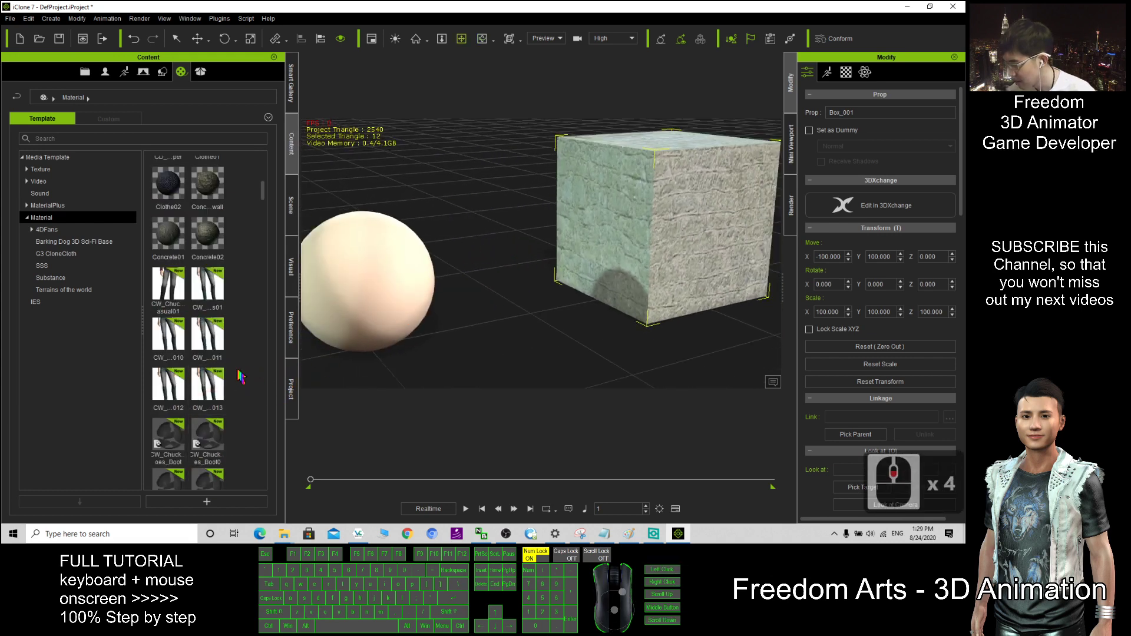
{"action": "scroll", "coordinate": [274, 184], "scroll_direction": "up", "scroll_amount": 2}
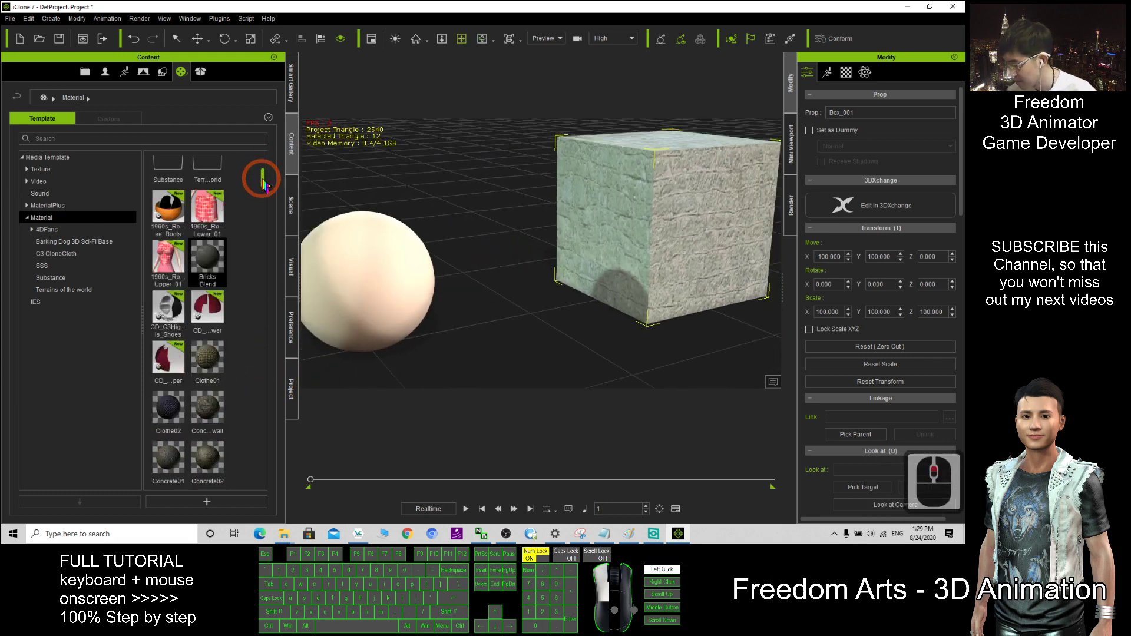
{"action": "left_click_drag", "start_coordinate": [212, 340], "coordinate": [353, 318]}
{"action": "left_click_drag", "start_coordinate": [212, 336], "coordinate": [607, 186]}
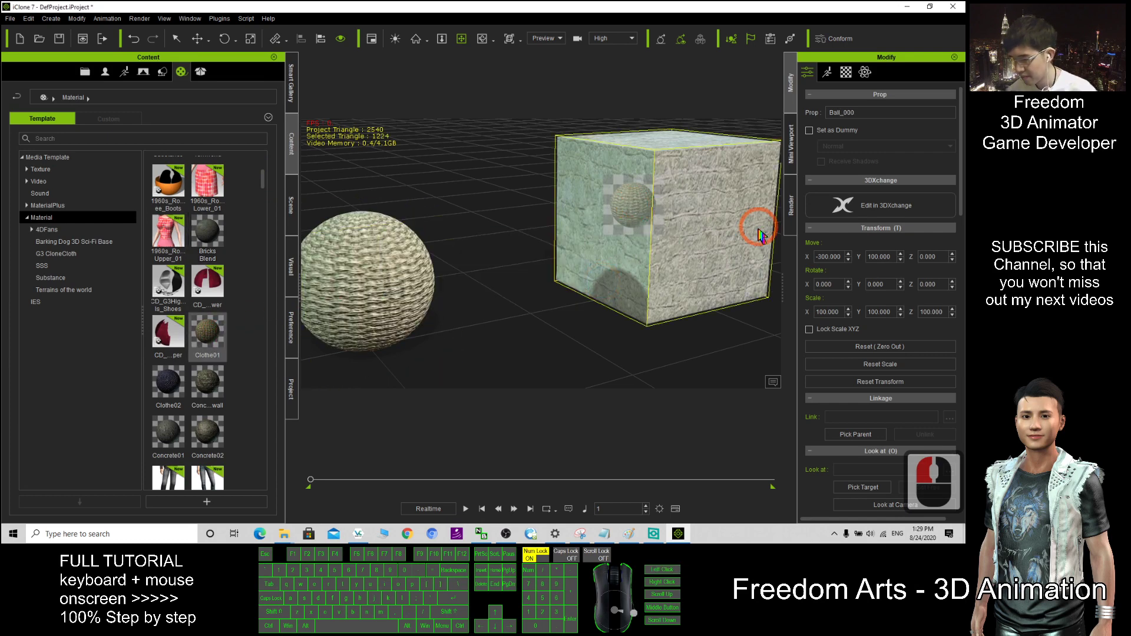
- Show the box's material and texture settings, and widen that area to reveal all texture channels
{"action": "key", "text": "x"}
{"action": "left_click_drag", "start_coordinate": [759, 228], "coordinate": [416, 293]}
{"action": "key", "text": "c"}
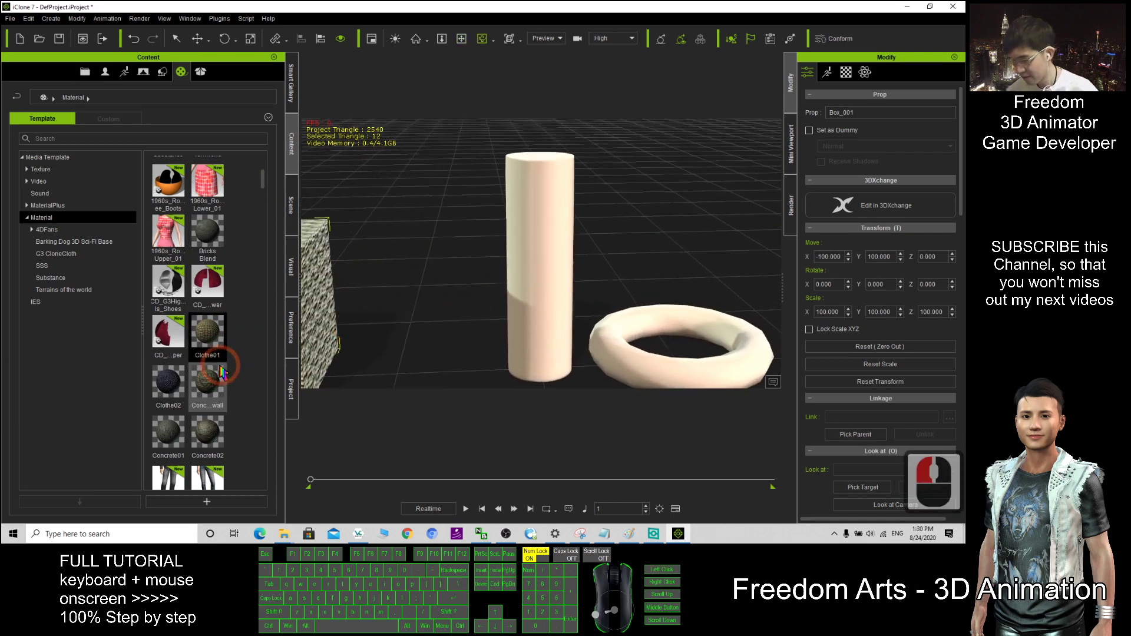
{"action": "left_click", "coordinate": [846, 71]}
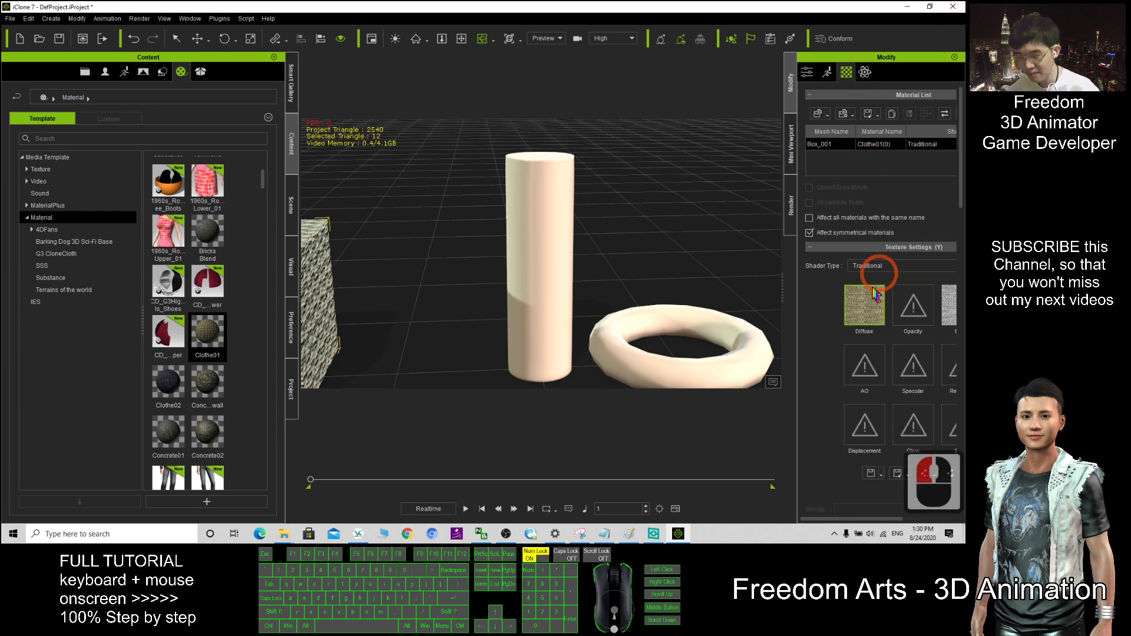
{"action": "left_click_drag", "start_coordinate": [785, 291], "coordinate": [723, 289]}
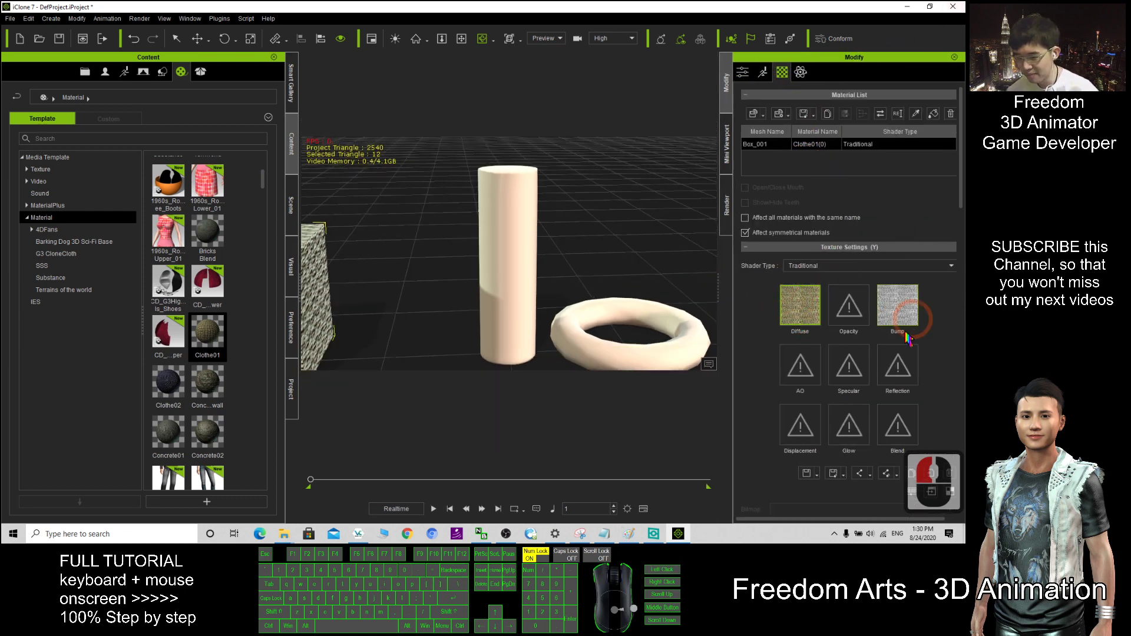
- Apply the Concrete01 material to the cylinder
{"action": "double_click", "coordinate": [501, 238]}
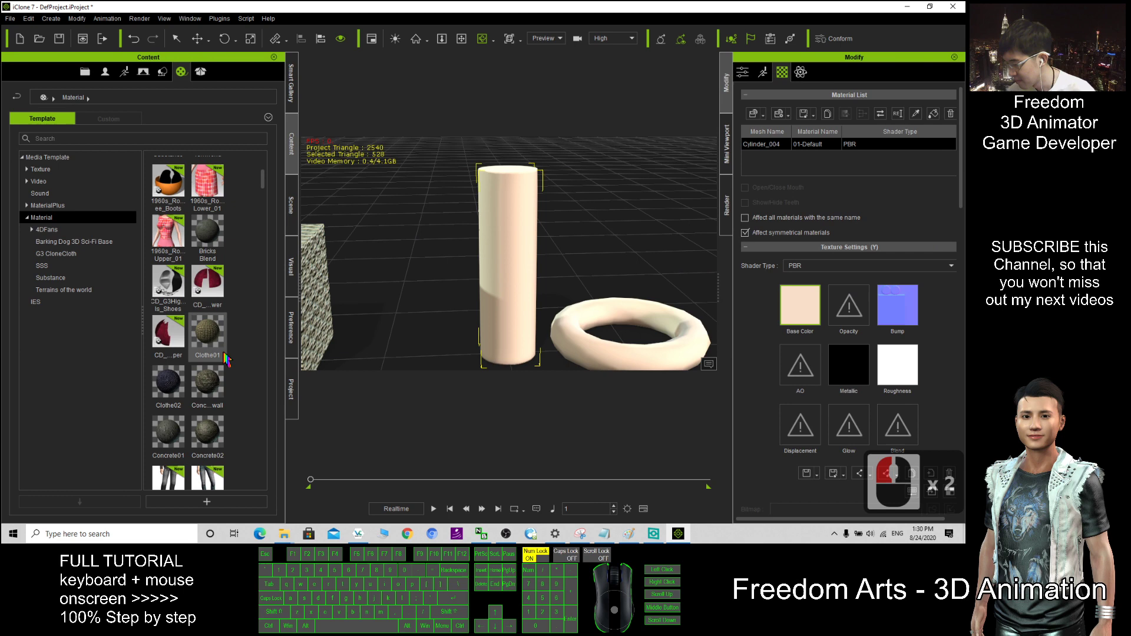
{"action": "left_click_drag", "start_coordinate": [169, 439], "coordinate": [508, 265]}
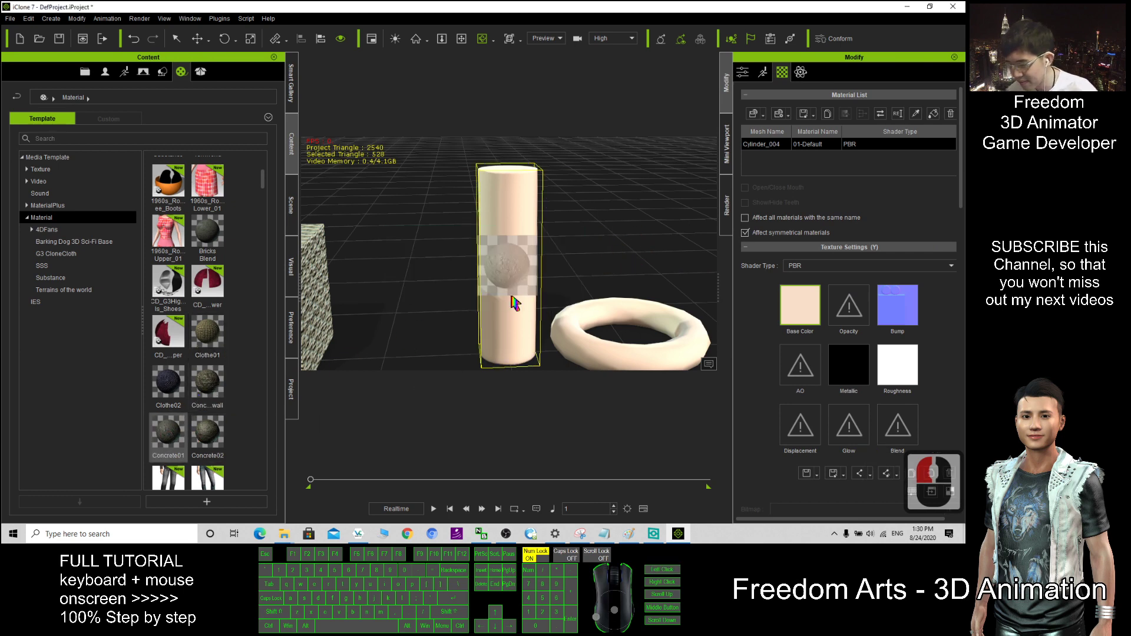
{"action": "key", "text": "x"}
{"action": "left_click_drag", "start_coordinate": [415, 318], "coordinate": [453, 291]}
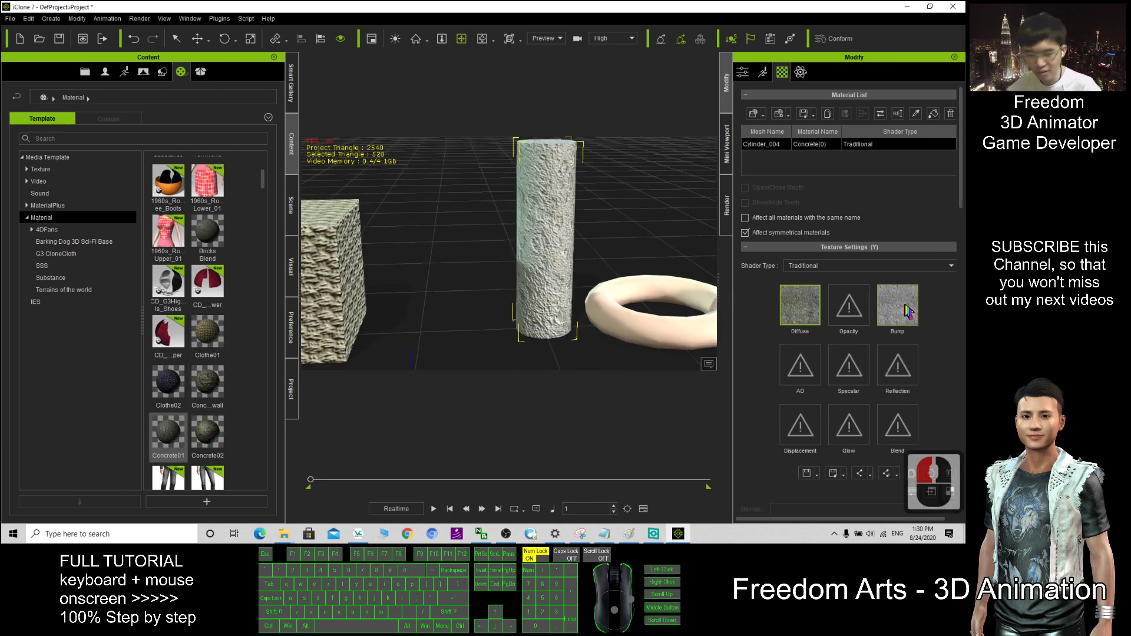
- Apply the crystal glass material from the library to the box and inspect it up close
{"action": "scroll", "coordinate": [151, 198], "scroll_direction": "down", "scroll_amount": 4}
{"action": "scroll", "coordinate": [437, 273], "scroll_direction": "down", "scroll_amount": 7}
{"action": "key", "text": "x"}
{"action": "left_click_drag", "start_coordinate": [423, 288], "coordinate": [439, 271]}
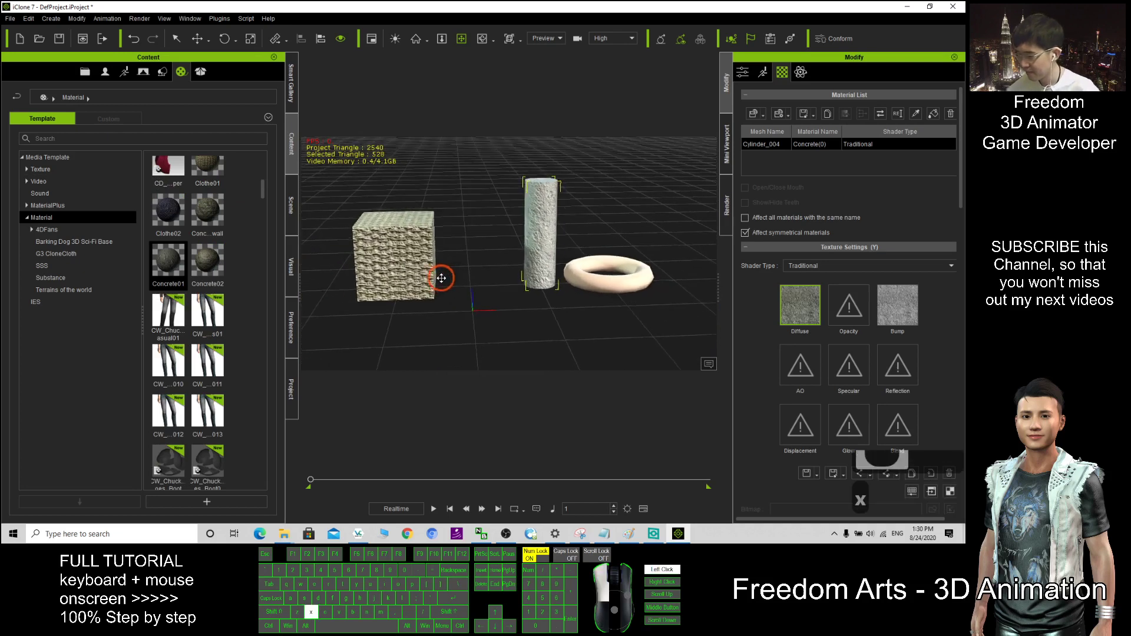
{"action": "key", "text": "c"}
{"action": "left_click_drag", "start_coordinate": [215, 255], "coordinate": [216, 255]}
{"action": "left_click_drag", "start_coordinate": [262, 200], "coordinate": [267, 249]}
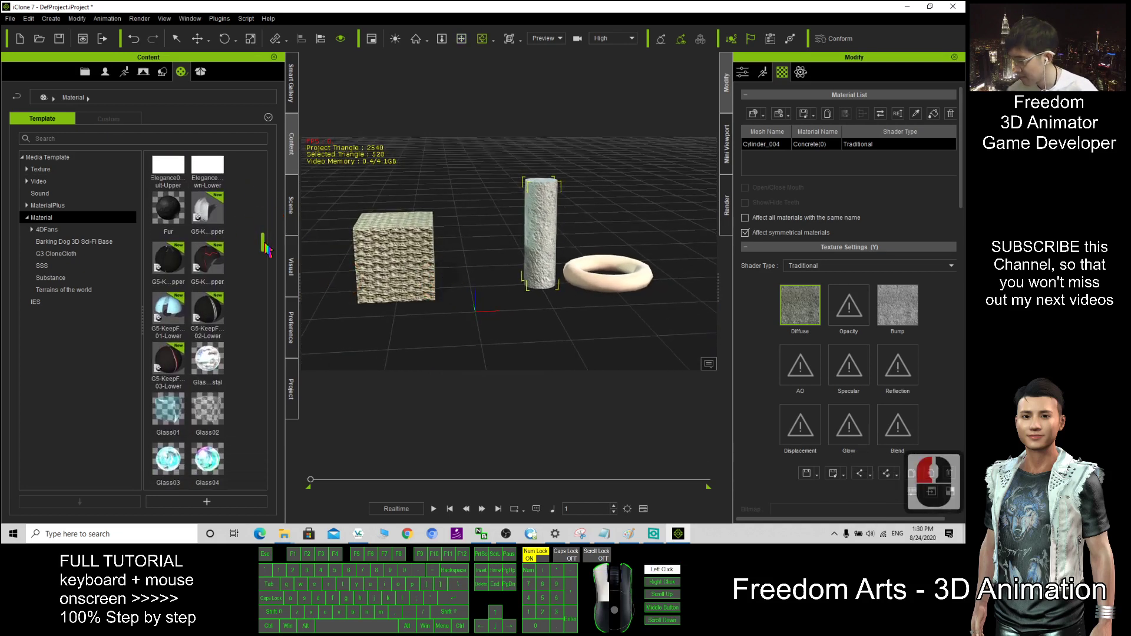
{"action": "left_click_drag", "start_coordinate": [207, 366], "coordinate": [375, 220]}
{"action": "key", "text": "x"}
{"action": "key", "text": "c"}
{"action": "scroll", "coordinate": [448, 277], "scroll_direction": "up", "scroll_amount": 7}
{"action": "scroll", "coordinate": [448, 277], "scroll_direction": "up", "scroll_amount": 5}
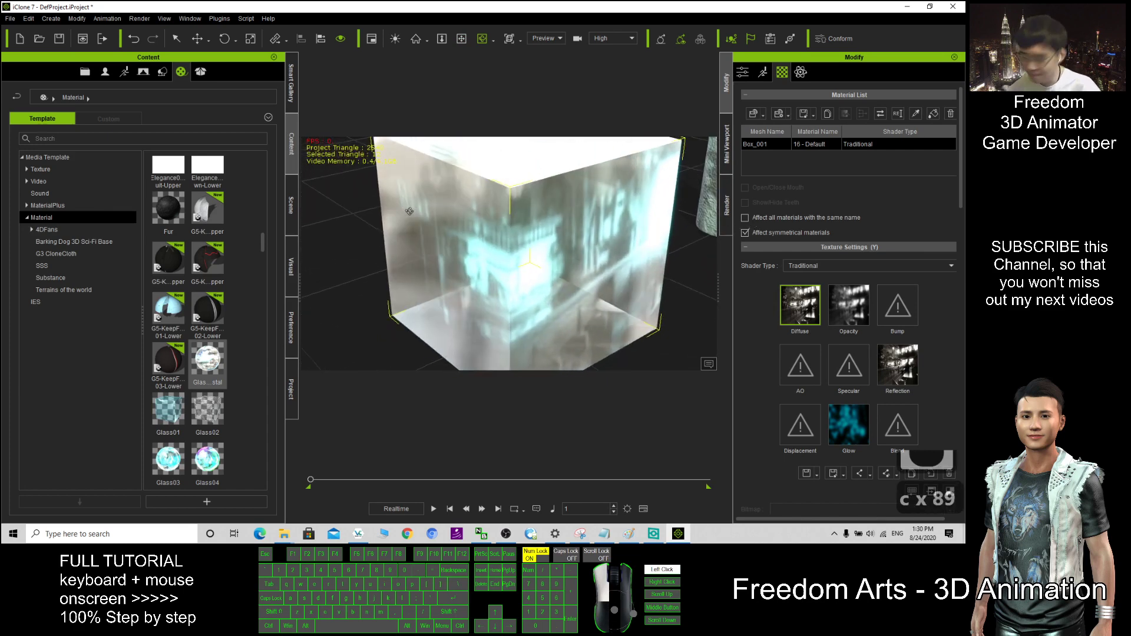
- Apply the Glass02 material to the box and inspect it from different distances and angles
{"action": "scroll", "coordinate": [411, 176], "scroll_direction": "down", "scroll_amount": 15}
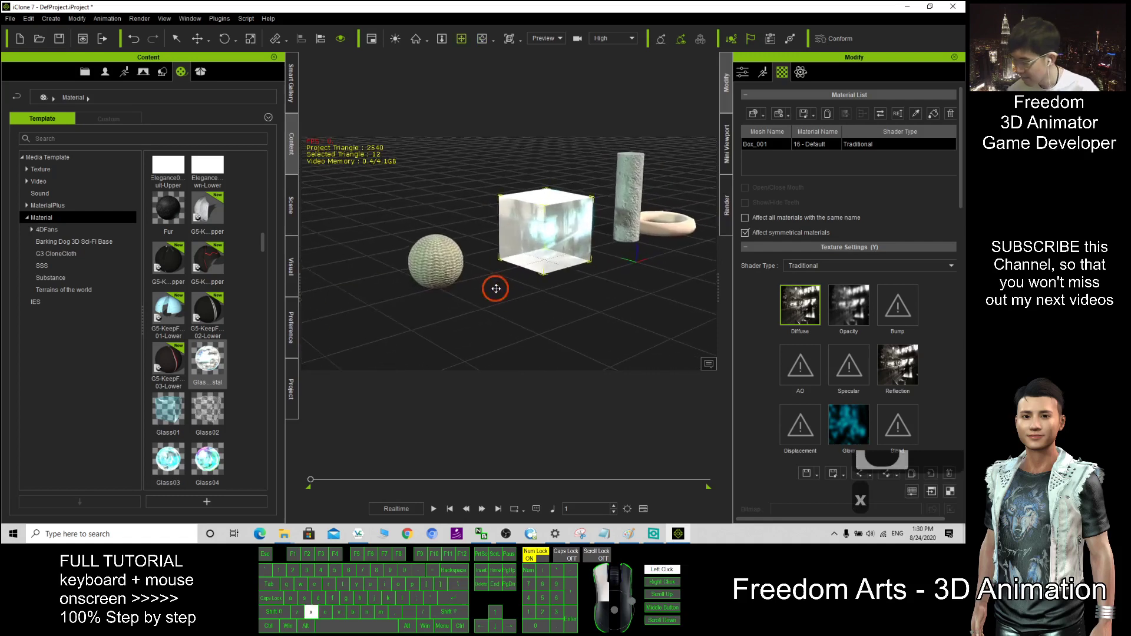
{"action": "left_click_drag", "start_coordinate": [197, 408], "coordinate": [496, 277]}
{"action": "scroll", "coordinate": [443, 286], "scroll_direction": "up", "scroll_amount": 12}
{"action": "key", "text": "x"}
{"action": "key", "text": "c"}
{"action": "left_click_drag", "start_coordinate": [642, 267], "coordinate": [683, 267]}
{"action": "scroll", "coordinate": [412, 295], "scroll_direction": "up", "scroll_amount": 5}
{"action": "scroll", "coordinate": [413, 295], "scroll_direction": "down", "scroll_amount": 3}
{"action": "key", "text": "x"}
{"action": "left_click_drag", "start_coordinate": [353, 300], "coordinate": [330, 330]}
{"action": "key", "text": "x"}
{"action": "scroll", "coordinate": [584, 228], "scroll_direction": "down", "scroll_amount": 2}
- Apply the Glass01 material to the box and orbit around it to inspect the surface
{"action": "left_click_drag", "start_coordinate": [171, 411], "coordinate": [501, 247]}
{"action": "key", "text": "x"}
{"action": "key", "text": "c"}
{"action": "left_click_drag", "start_coordinate": [510, 223], "coordinate": [613, 318]}
- Set the opacity of the box's material to 100 in its material settings
{"action": "left_click_drag", "start_coordinate": [967, 180], "coordinate": [960, 265]}
{"action": "scroll", "coordinate": [817, 486], "scroll_direction": "down", "scroll_amount": 5}
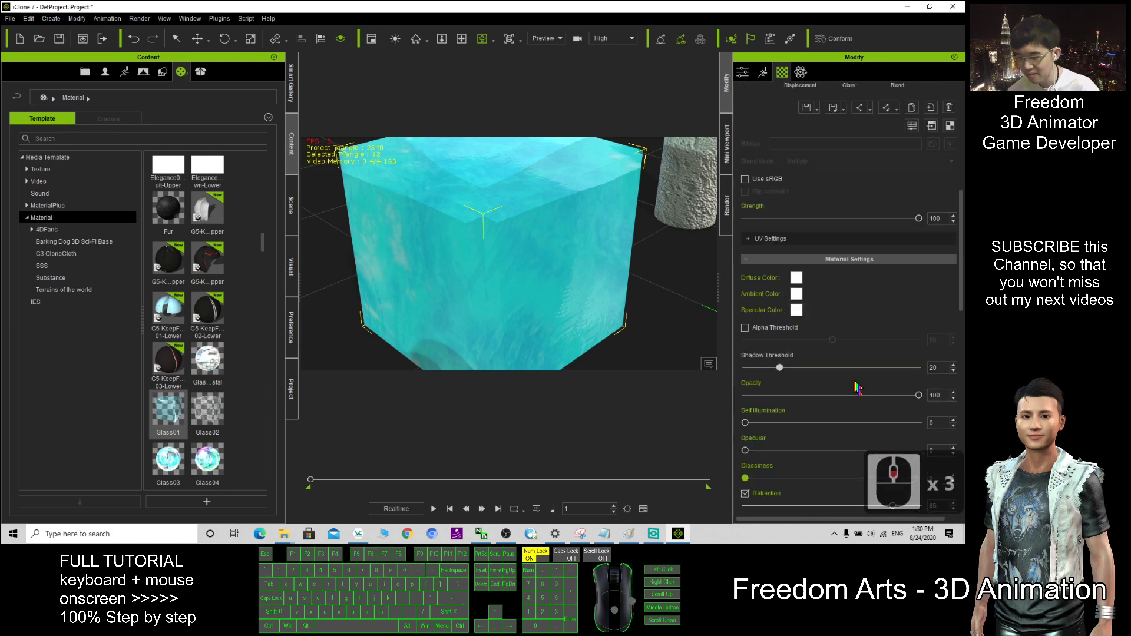
{"action": "left_click_drag", "start_coordinate": [918, 335], "coordinate": [969, 333]}
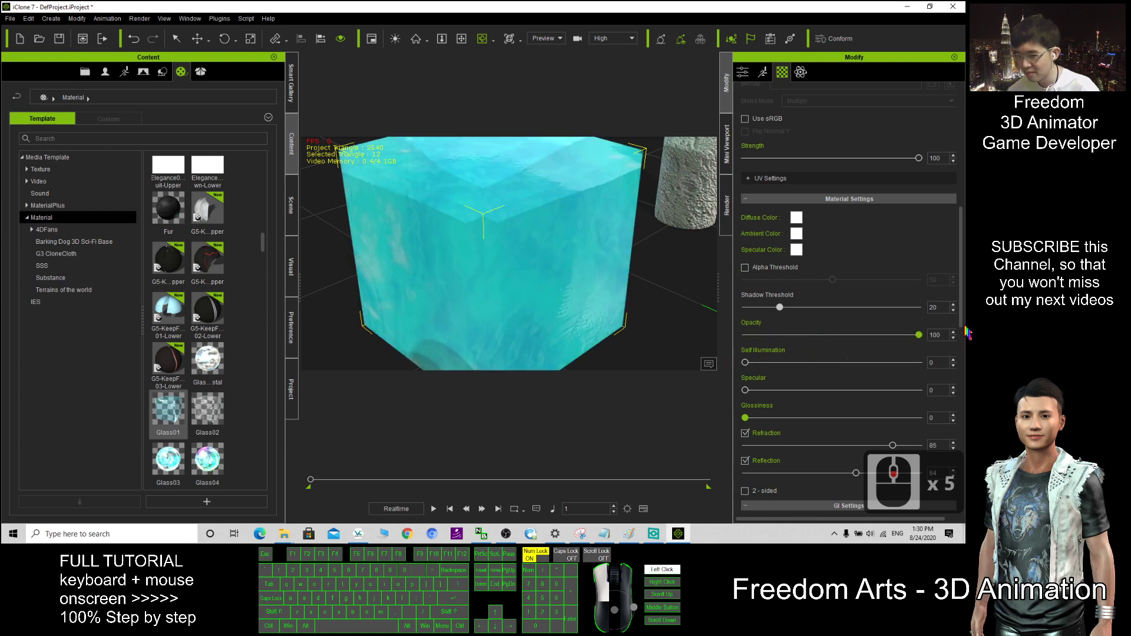
- Apply the Glass-glow material to the box and inspect its transparency
{"action": "scroll", "coordinate": [472, 281], "scroll_direction": "down", "scroll_amount": 3}
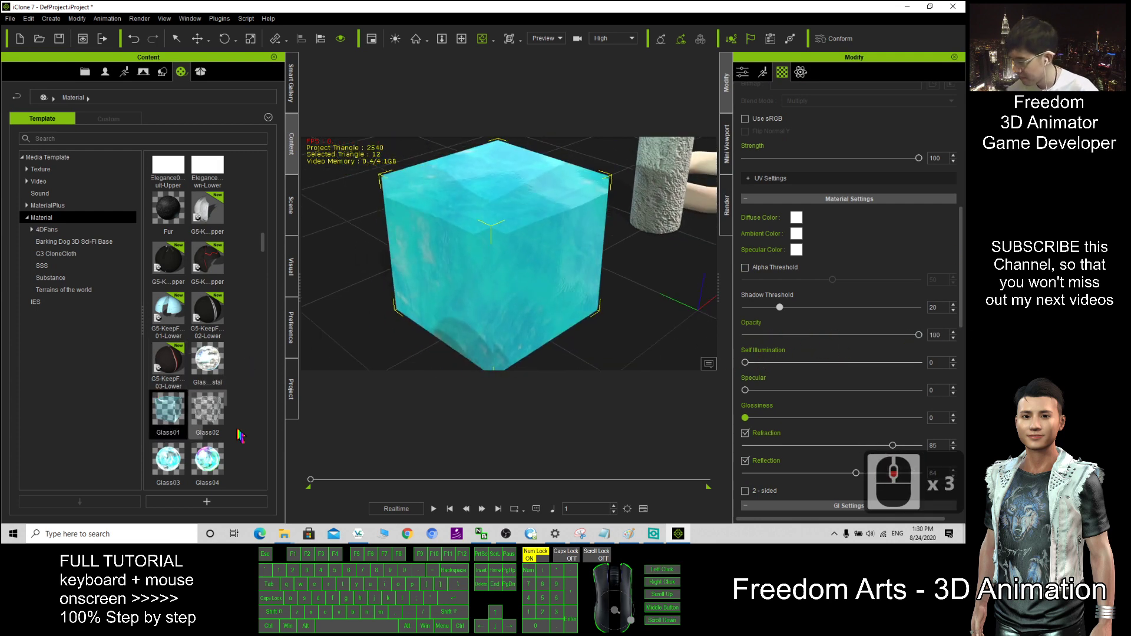
{"action": "scroll", "coordinate": [224, 426], "scroll_direction": "down", "scroll_amount": 3}
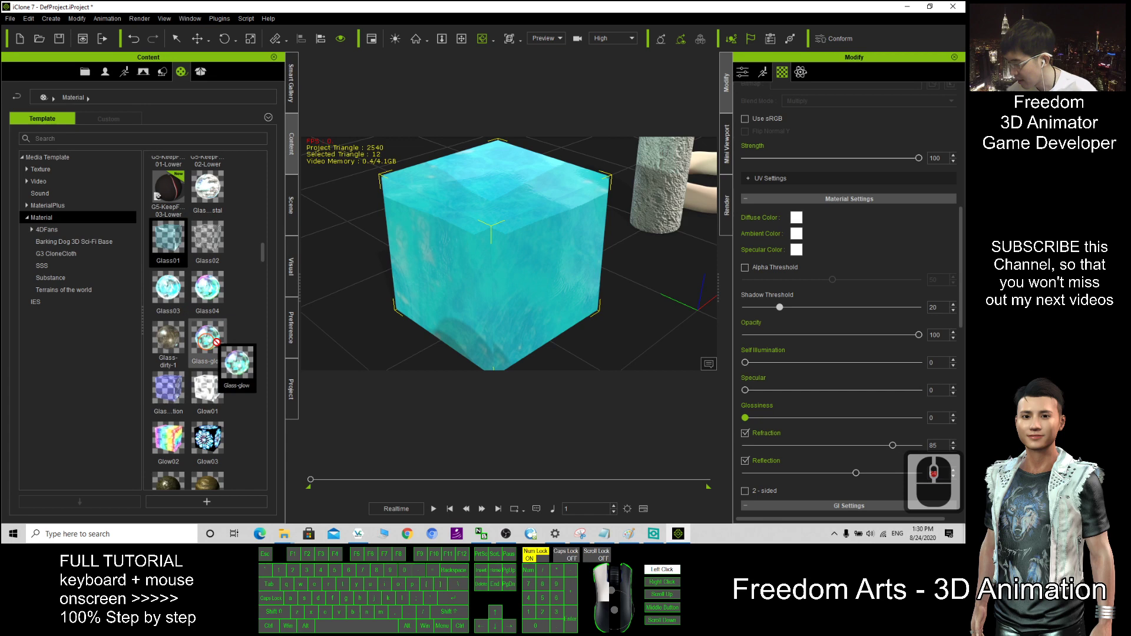
{"action": "left_click_drag", "start_coordinate": [208, 341], "coordinate": [348, 209]}
{"action": "key", "text": "c"}
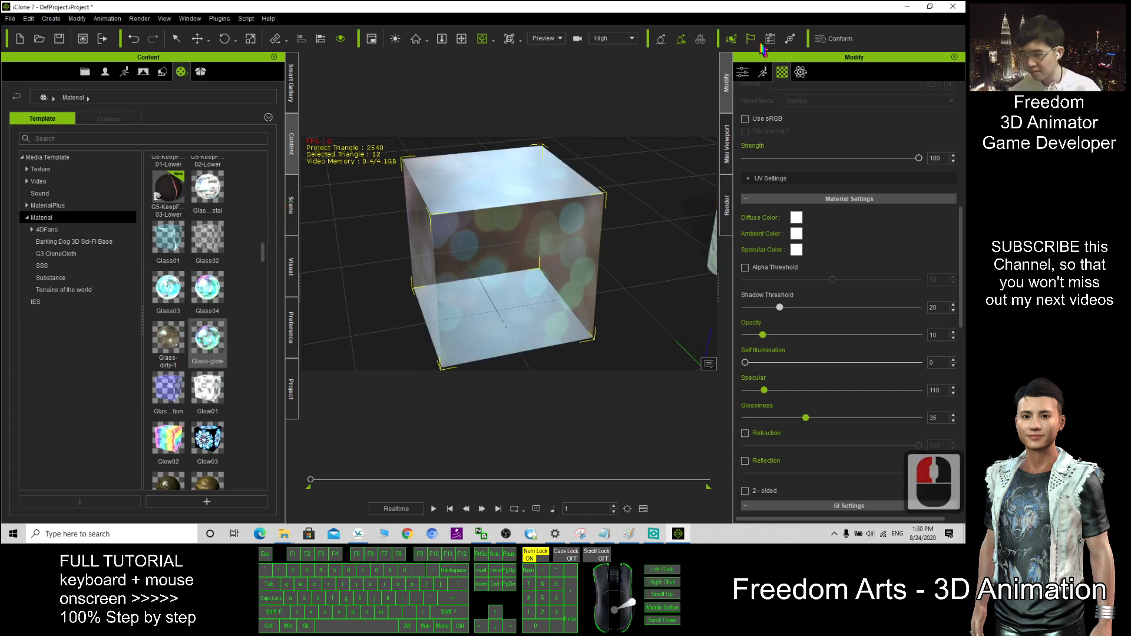
- Set the glow strength of the box's material to 100, orbit around the box, and lower the strength to about 74
{"action": "scroll", "coordinate": [911, 250], "scroll_direction": "up", "scroll_amount": 2}
{"action": "scroll", "coordinate": [912, 253], "scroll_direction": "up", "scroll_amount": 1}
{"action": "scroll", "coordinate": [964, 221], "scroll_direction": "up", "scroll_amount": 3}
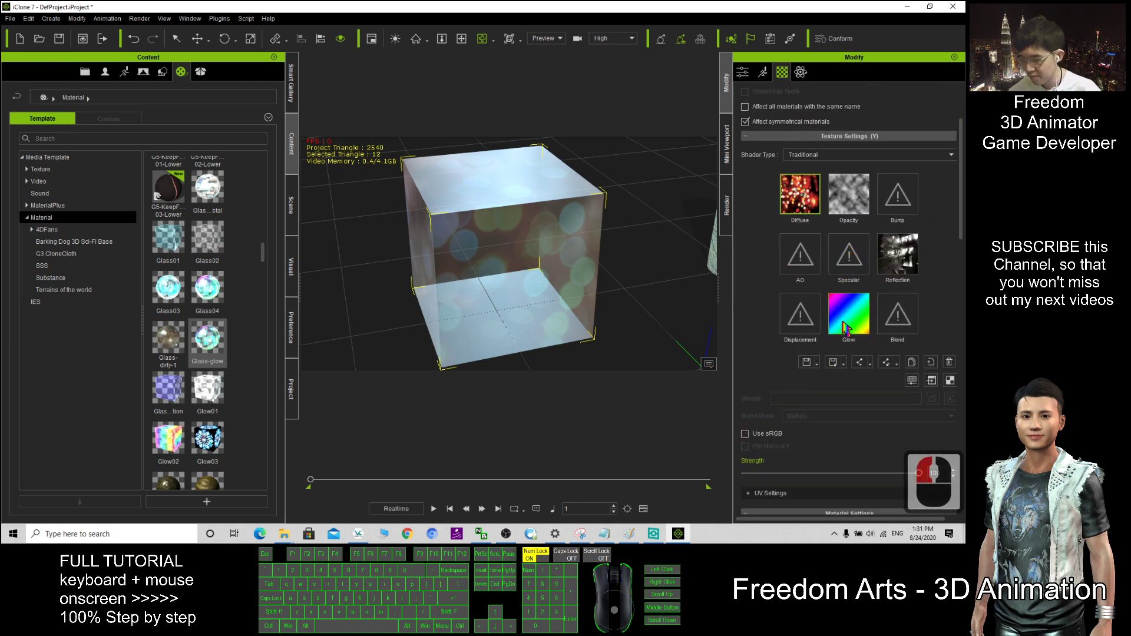
{"action": "scroll", "coordinate": [847, 327], "scroll_direction": "down", "scroll_amount": 2}
{"action": "left_click_drag", "start_coordinate": [766, 412], "coordinate": [953, 412]}
{"action": "key", "text": "c"}
{"action": "key", "text": "c"}
{"action": "key", "text": "c"}
{"action": "key", "text": "c"}
{"action": "key", "text": "c"}
{"action": "key", "text": "c"}
{"action": "key", "text": "c"}
{"action": "key", "text": "c"}
{"action": "key", "text": "c"}
{"action": "key", "text": "c"}
{"action": "key", "text": "c"}
{"action": "key", "text": "c"}
{"action": "key", "text": "c"}
{"action": "key", "text": "c"}
{"action": "key", "text": "c"}
{"action": "key", "text": "c"}
{"action": "key", "text": "c"}
{"action": "key", "text": "c"}
{"action": "key", "text": "c"}
{"action": "key", "text": "c"}
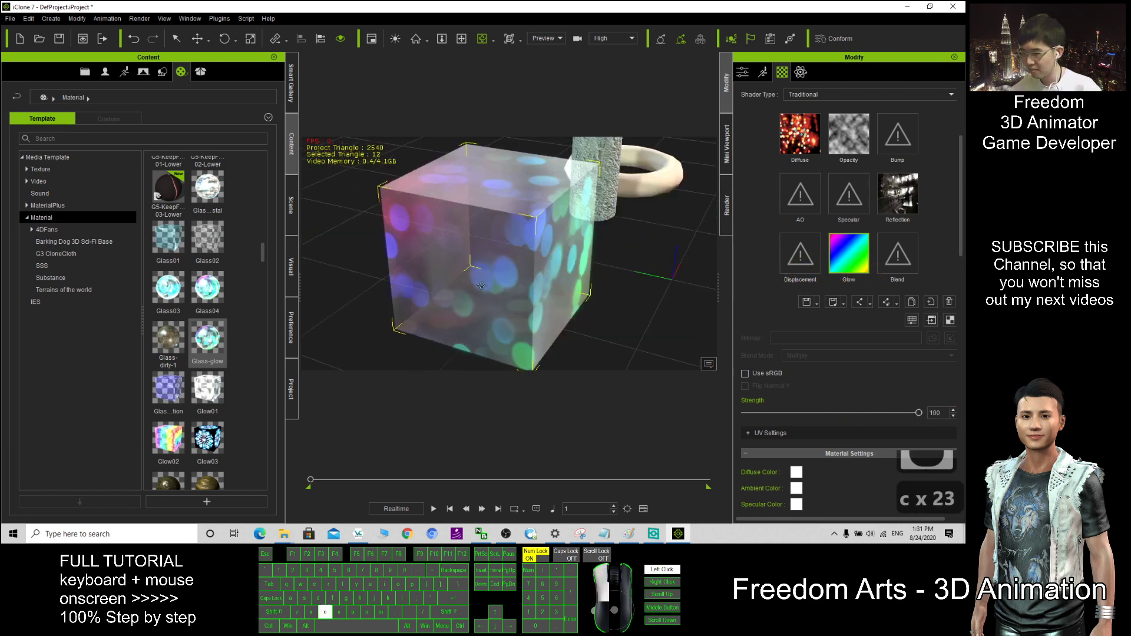
{"action": "left_click_drag", "start_coordinate": [920, 414], "coordinate": [871, 413]}
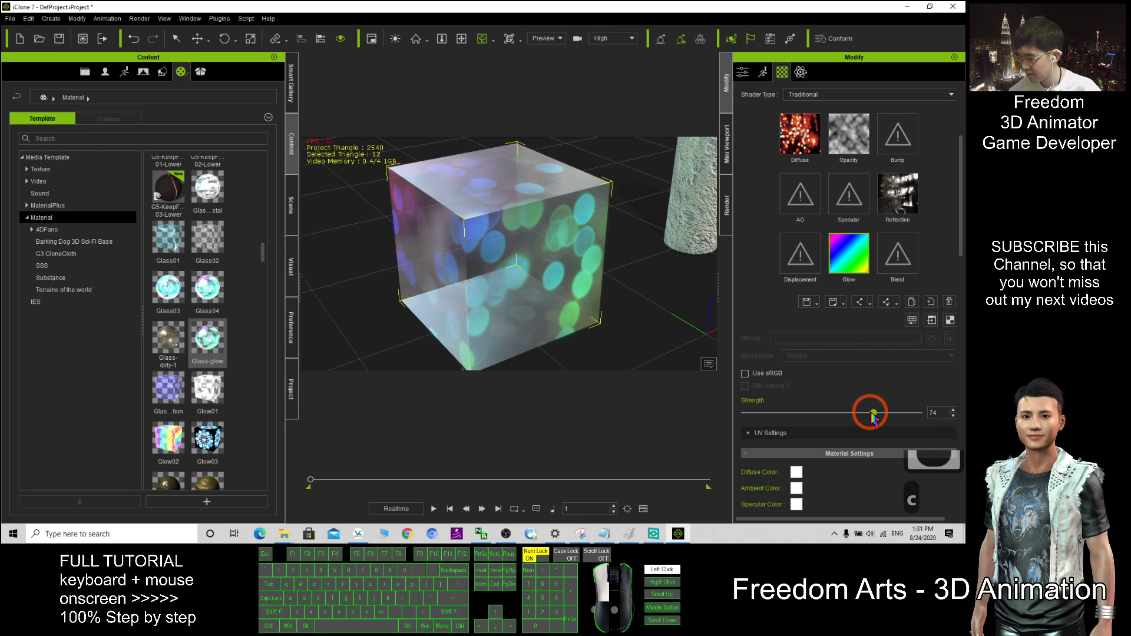
- Apply the Glow03 material to the box and try different glow strengths, including 100 and 37, ending at 9
{"action": "left_click_drag", "start_coordinate": [207, 439], "coordinate": [429, 330]}
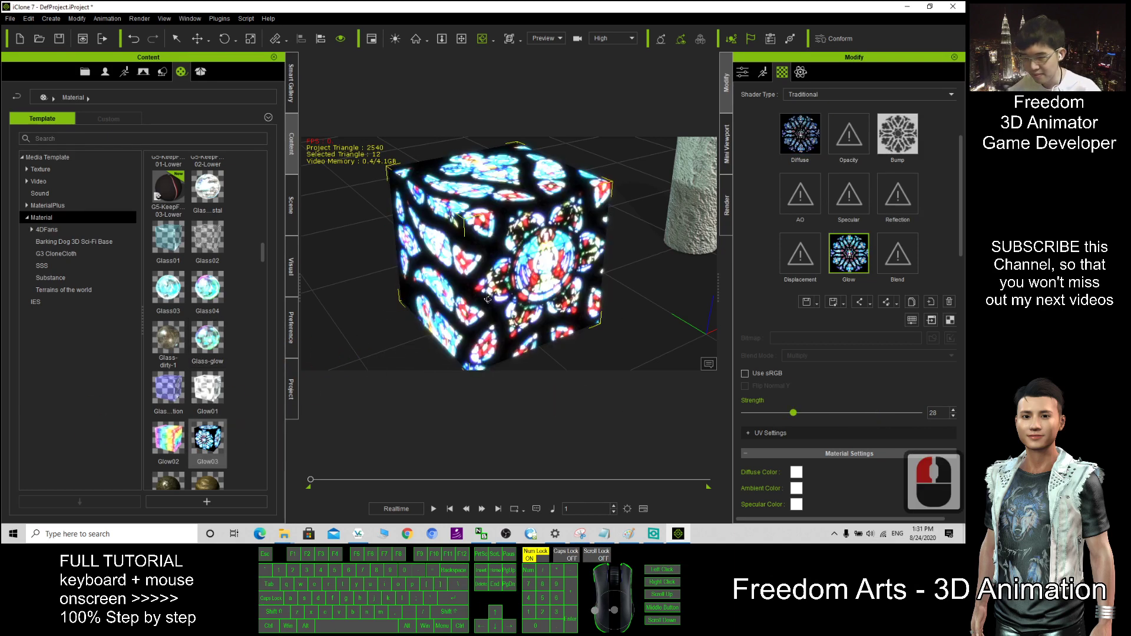
{"action": "mouse_move", "coordinate": [794, 413]}
{"action": "left_mouse_down"}
{"action": "mouse_move", "coordinate": [687, 412]}
{"action": "mouse_move", "coordinate": [775, 413]}
{"action": "left_mouse_up"}
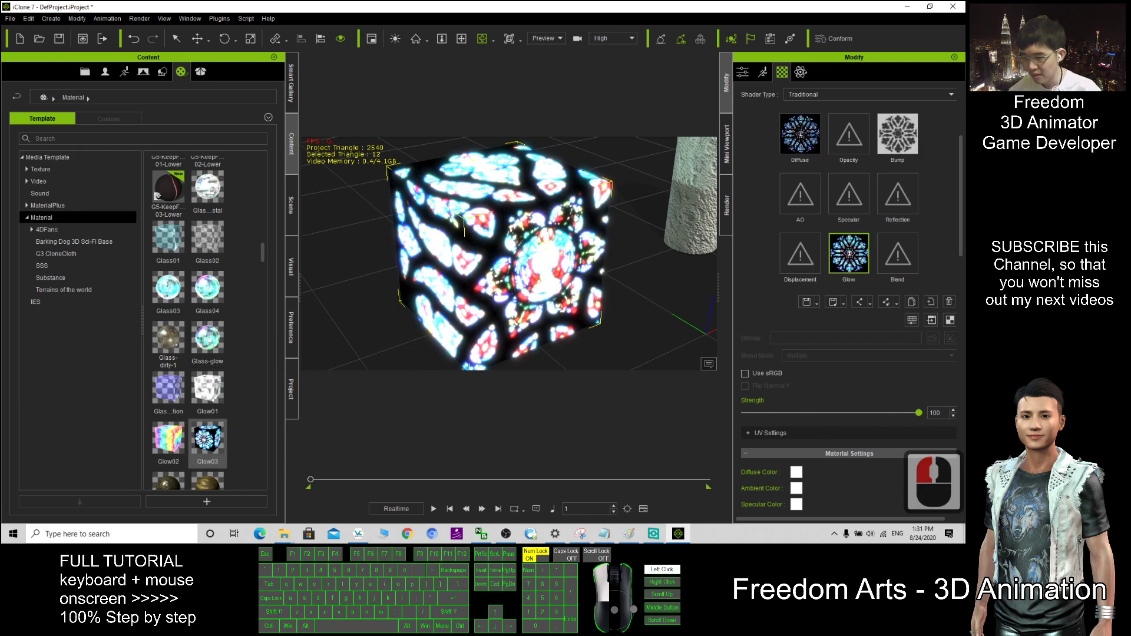
{"action": "left_click", "coordinate": [810, 414]}
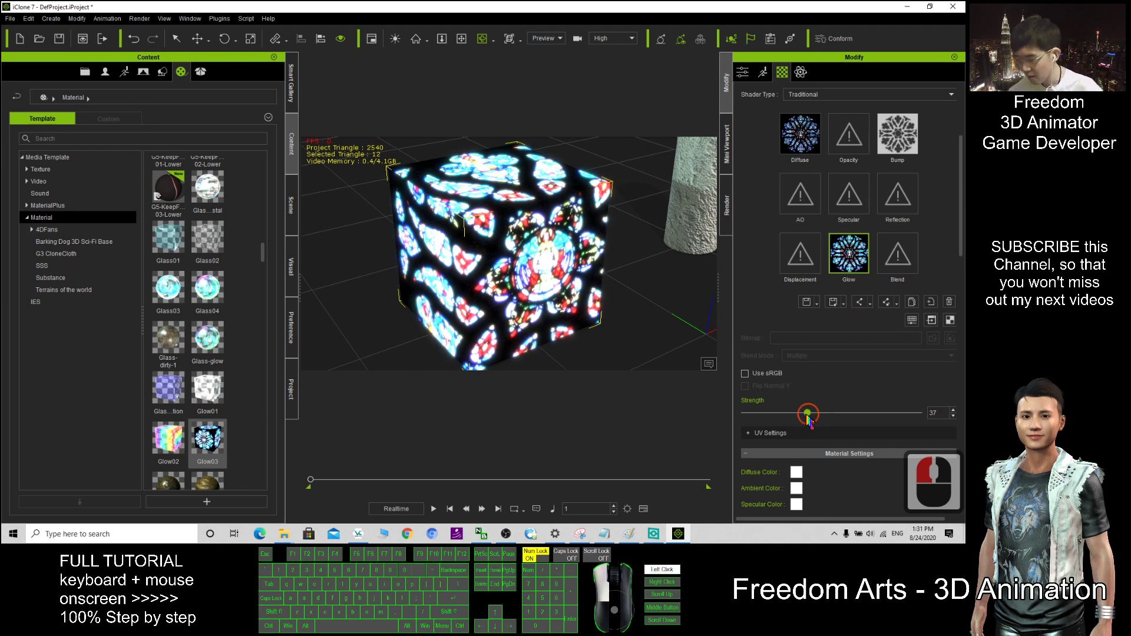
{"action": "left_click_drag", "start_coordinate": [808, 414], "coordinate": [682, 401]}
- Apply the Gold rush material to the box and view it from farther away
{"action": "left_click_drag", "start_coordinate": [263, 252], "coordinate": [264, 270]}
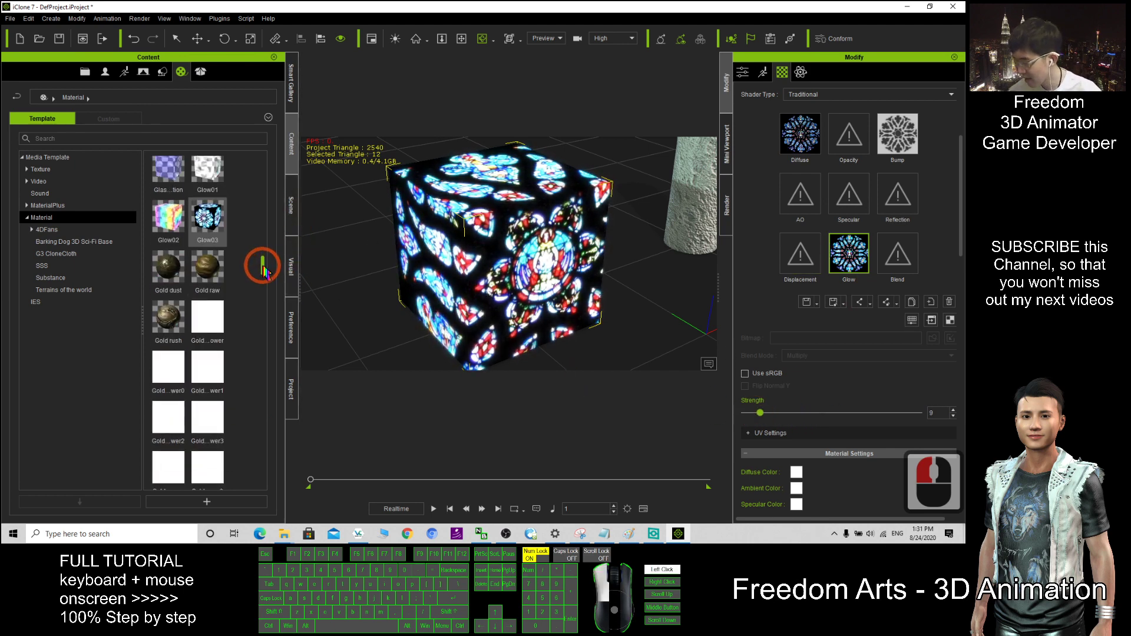
{"action": "left_click_drag", "start_coordinate": [169, 319], "coordinate": [548, 293]}
{"action": "scroll", "coordinate": [354, 295], "scroll_direction": "down", "scroll_amount": 12}
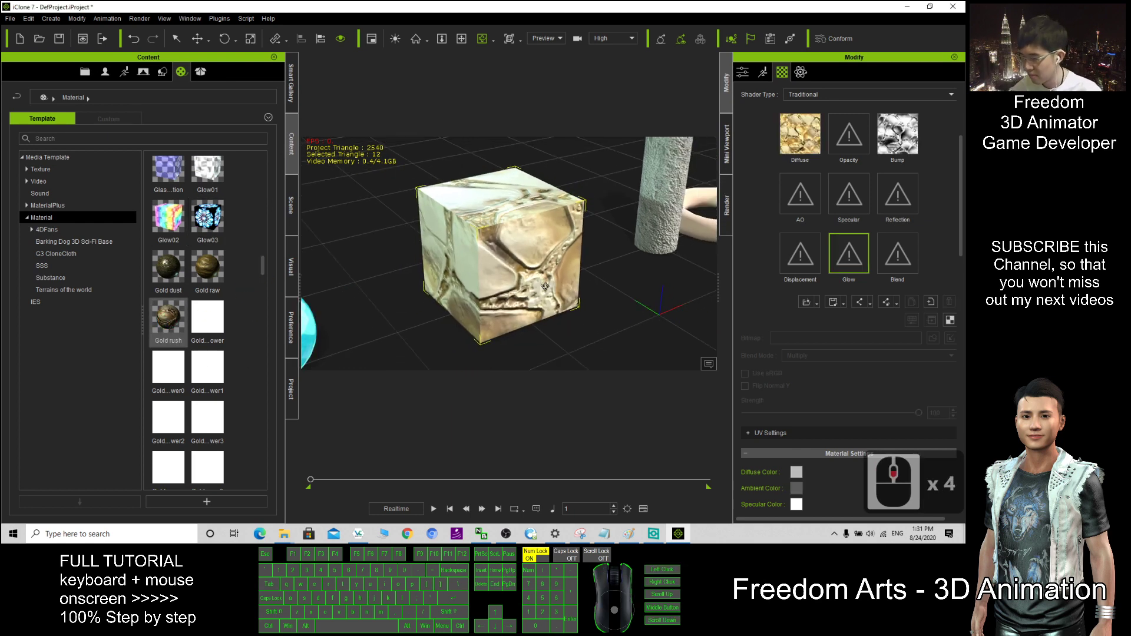
- Apply the Golf Ball material to the sphere and inspect its bump texture up close from several angles
{"action": "left_click_drag", "start_coordinate": [263, 262], "coordinate": [269, 290]}
{"action": "left_click_drag", "start_coordinate": [169, 241], "coordinate": [378, 303]}
{"action": "scroll", "coordinate": [519, 275], "scroll_direction": "up", "scroll_amount": 12}
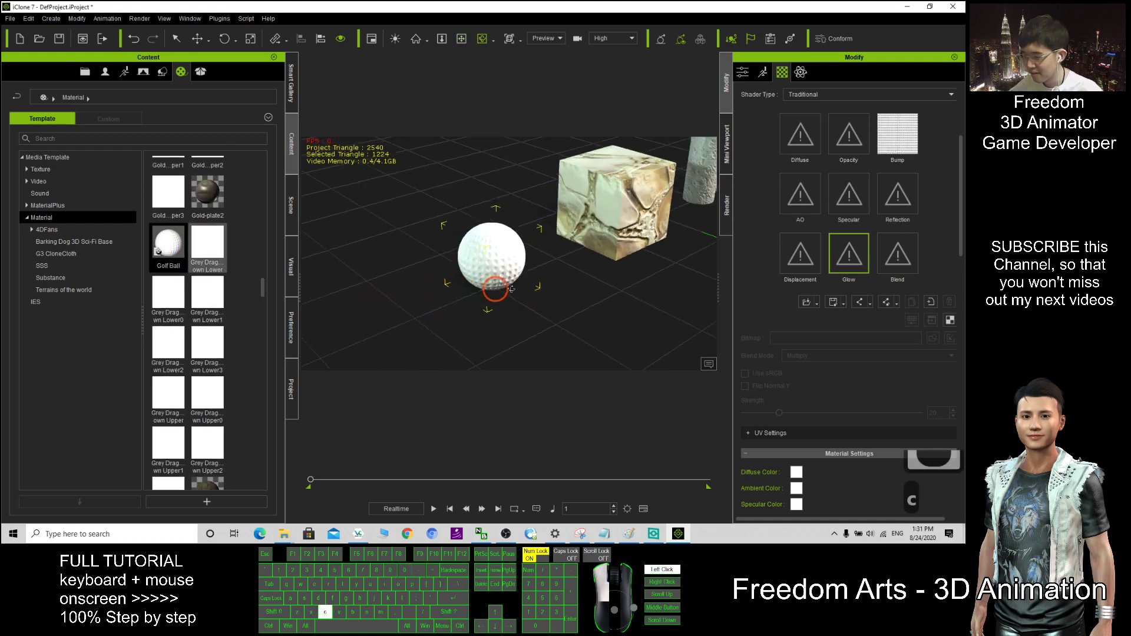
{"action": "left_click", "coordinate": [488, 255]}
{"action": "left_click", "coordinate": [898, 134]}
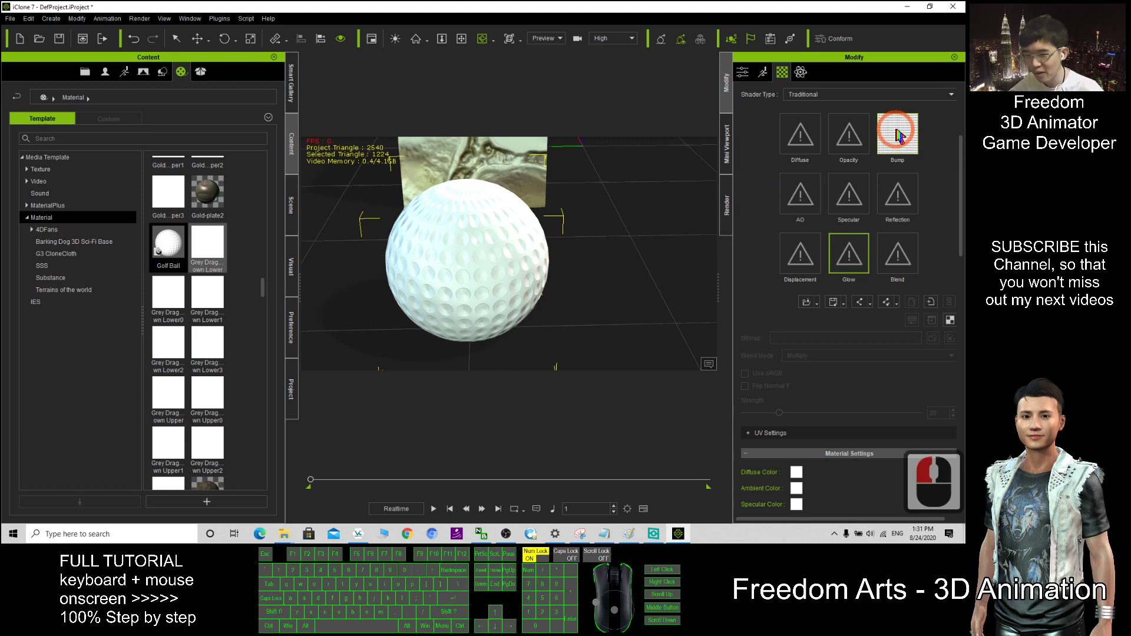
{"action": "key", "text": "x"}
{"action": "left_click_drag", "start_coordinate": [504, 245], "coordinate": [813, 217]}
{"action": "key", "text": "c"}
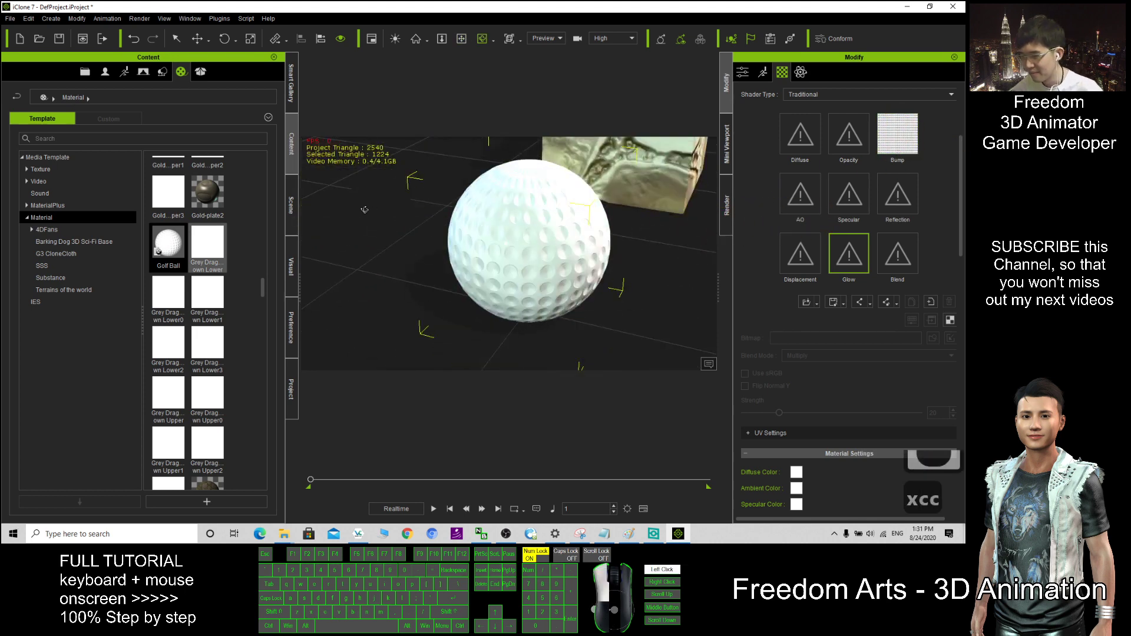
{"action": "left_click_drag", "start_coordinate": [365, 210], "coordinate": [448, 203]}
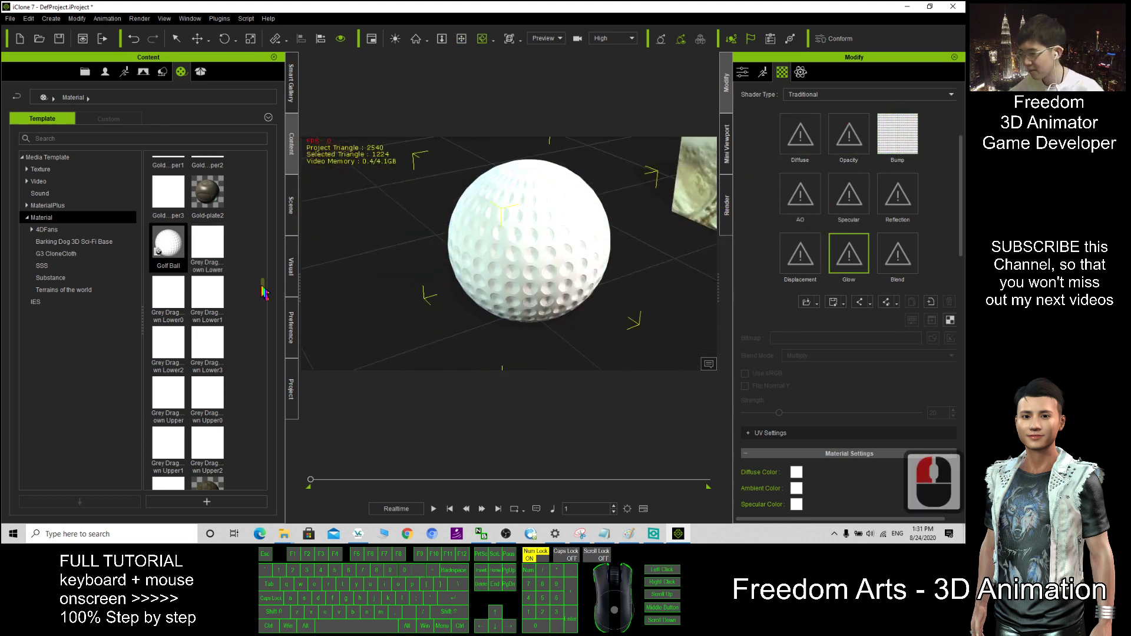
- Apply the Metal material to the cylinder and inspect its reflective surface up close
{"action": "left_click_drag", "start_coordinate": [262, 287], "coordinate": [263, 306]}
{"action": "key", "text": "x"}
{"action": "left_click_drag", "start_coordinate": [670, 253], "coordinate": [416, 299]}
{"action": "left_click_drag", "start_coordinate": [654, 221], "coordinate": [449, 264]}
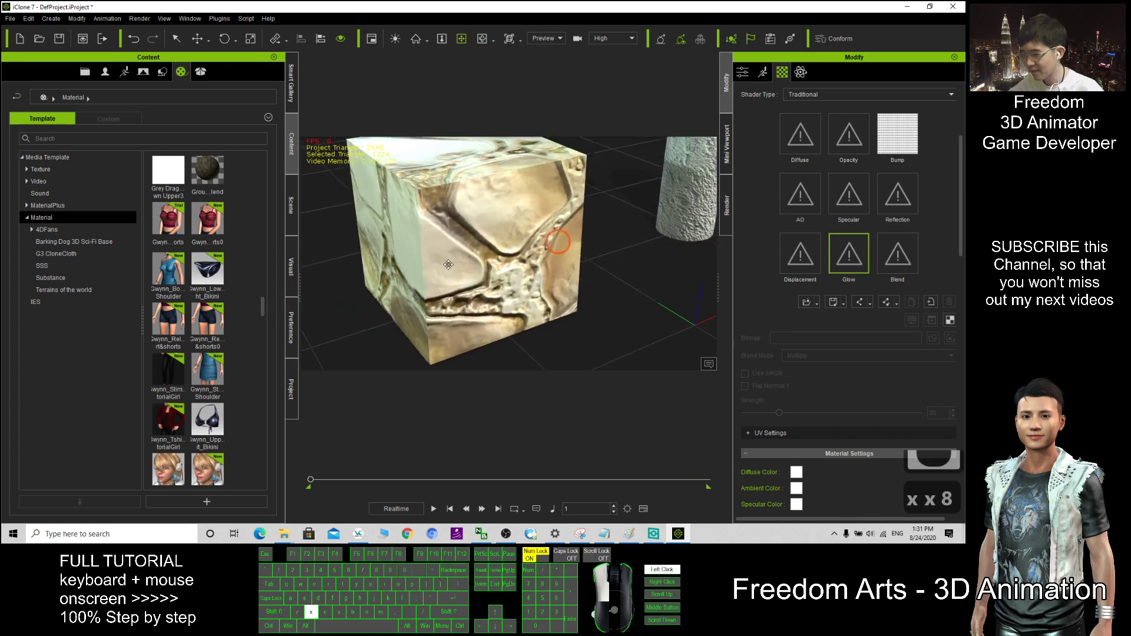
{"action": "scroll", "coordinate": [448, 265], "scroll_direction": "down", "scroll_amount": 6}
{"action": "left_click_drag", "start_coordinate": [263, 311], "coordinate": [264, 376]}
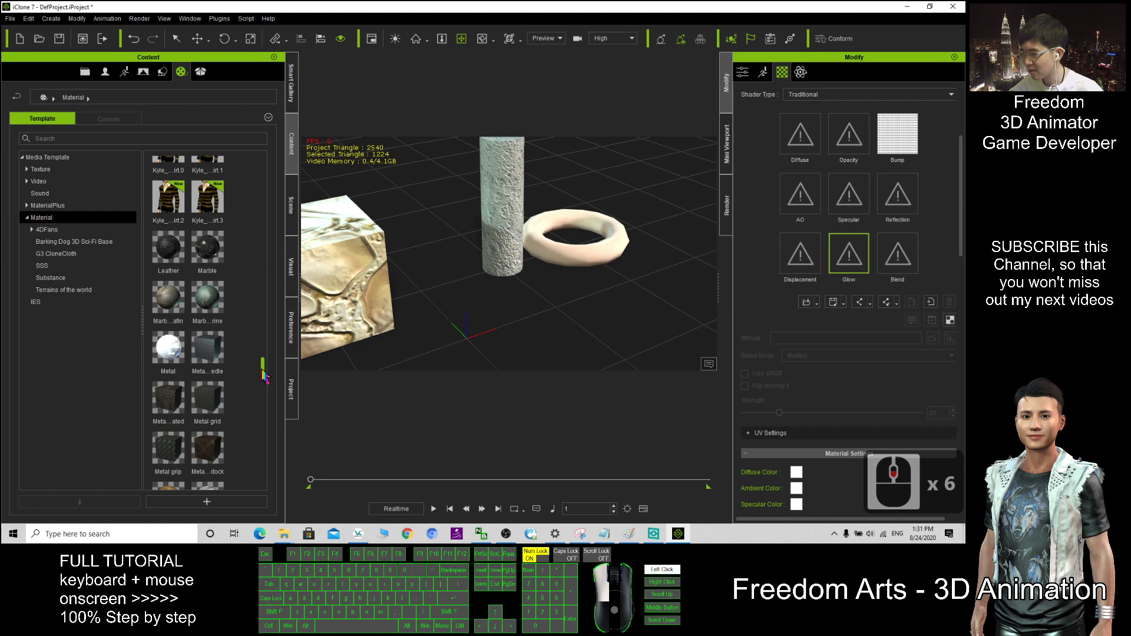
{"action": "left_click", "coordinate": [200, 360]}
{"action": "left_click_drag", "start_coordinate": [176, 352], "coordinate": [772, 227]}
{"action": "key", "text": "x"}
{"action": "key", "text": "c"}
{"action": "key", "text": "x"}
{"action": "key", "text": "c"}
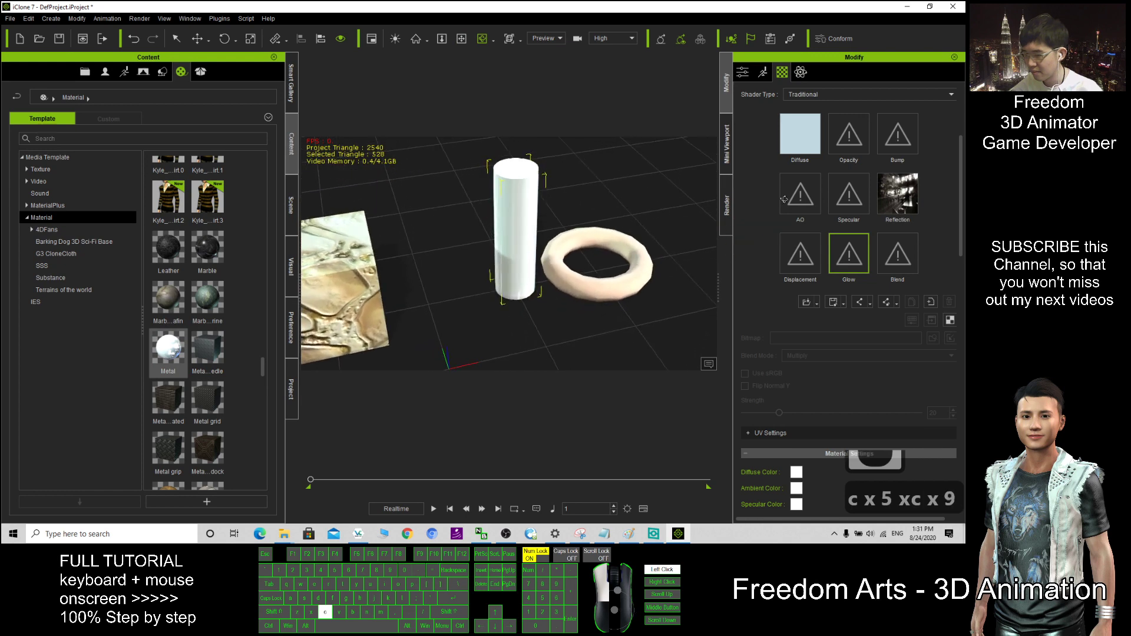
{"action": "scroll", "coordinate": [567, 174], "scroll_direction": "up", "scroll_amount": 12}
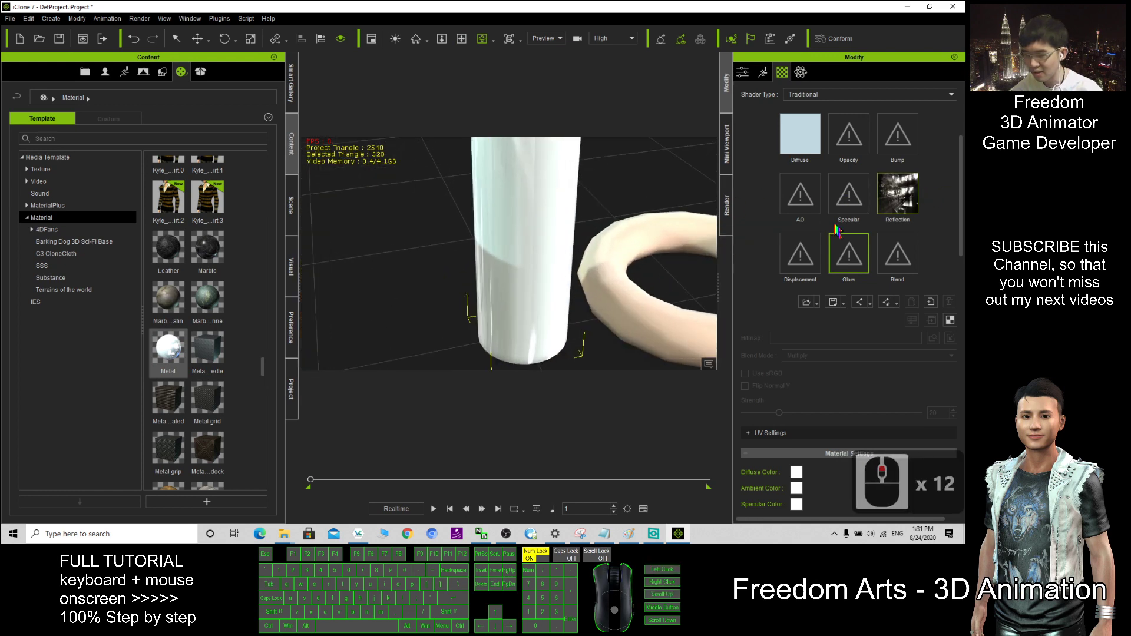
- Apply the metal needle material to the cylinder and inspect it from different angles
{"action": "key", "text": "x"}
{"action": "left_click_drag", "start_coordinate": [501, 233], "coordinate": [389, 273]}
{"action": "key", "text": "c"}
{"action": "key", "text": "x"}
{"action": "left_click_drag", "start_coordinate": [581, 286], "coordinate": [650, 275]}
{"action": "key", "text": "c"}
- Apply the metal needle material to the box and examine its bumps from different distances and angles
{"action": "key", "text": "x"}
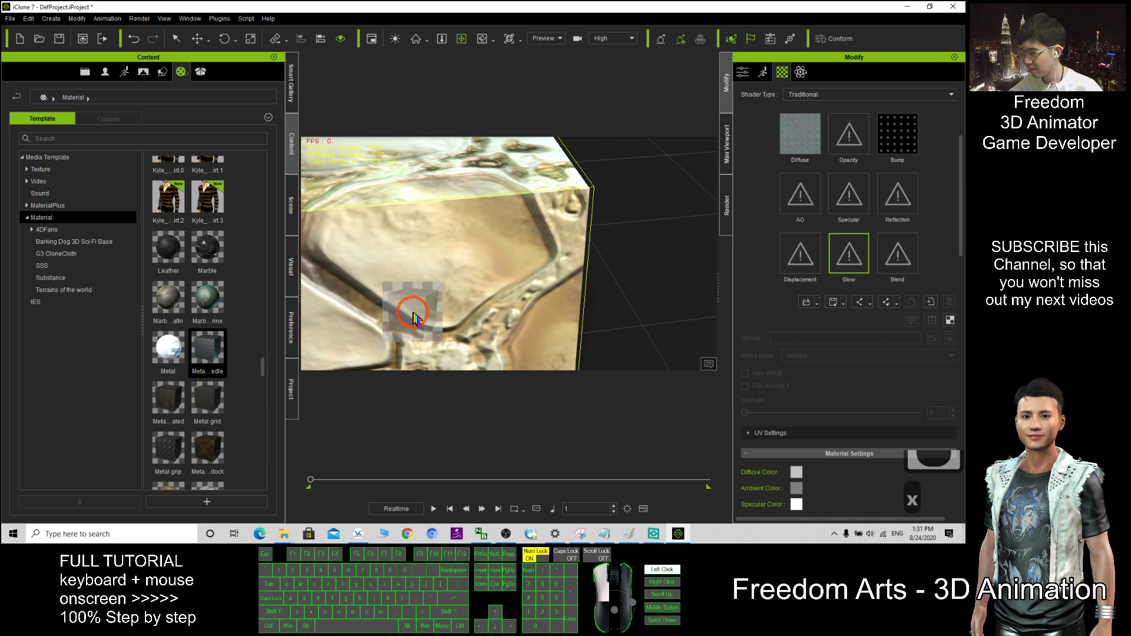
{"action": "left_click_drag", "start_coordinate": [415, 318], "coordinate": [416, 318]}
{"action": "scroll", "coordinate": [563, 306], "scroll_direction": "down", "scroll_amount": 8}
{"action": "key", "text": "x"}
{"action": "key", "text": "c"}
{"action": "left_click_drag", "start_coordinate": [558, 306], "coordinate": [586, 255]}
{"action": "key", "text": "x"}
{"action": "scroll", "coordinate": [585, 255], "scroll_direction": "up", "scroll_amount": 6}
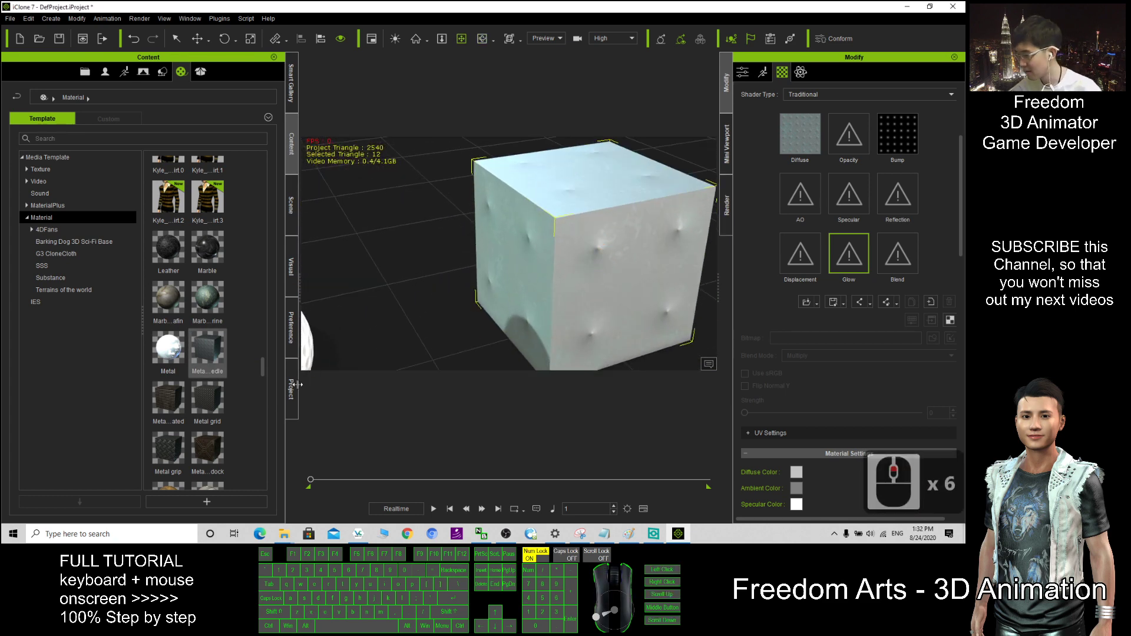
- Apply the corrugated metal material to the box and orbit around it to inspect the ridges
{"action": "left_click_drag", "start_coordinate": [175, 396], "coordinate": [540, 330]}
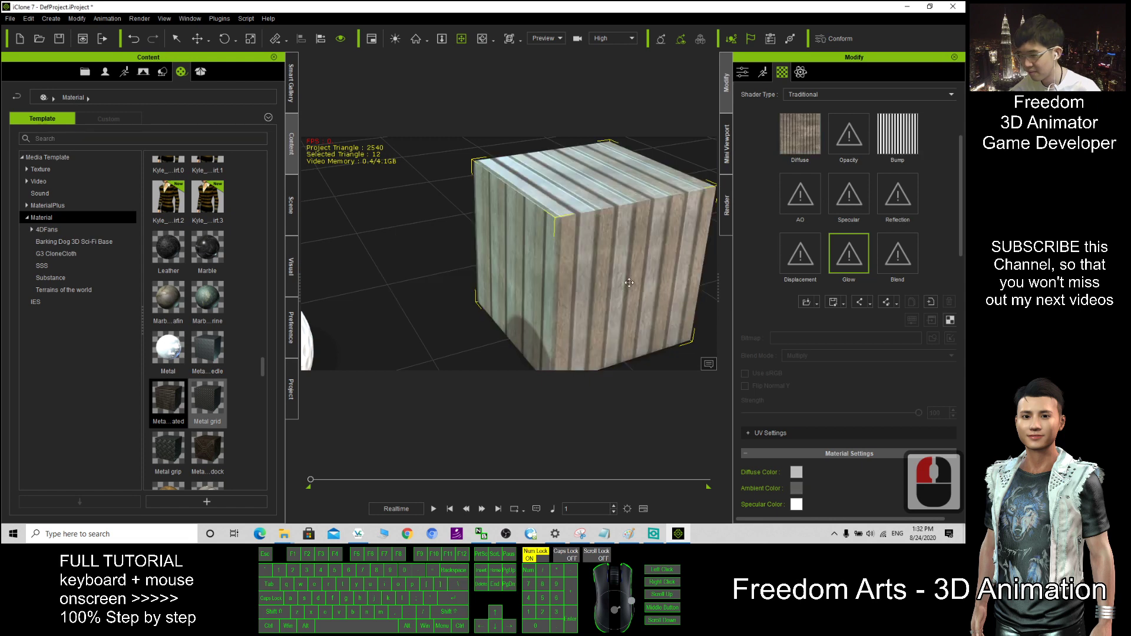
{"action": "key", "text": "c"}
{"action": "left_click_drag", "start_coordinate": [598, 258], "coordinate": [548, 251]}
- Apply the Metal grip material to the box, orbit around it, and bring its material list into view
{"action": "left_click_drag", "start_coordinate": [167, 453], "coordinate": [577, 288]}
{"action": "key", "text": "c"}
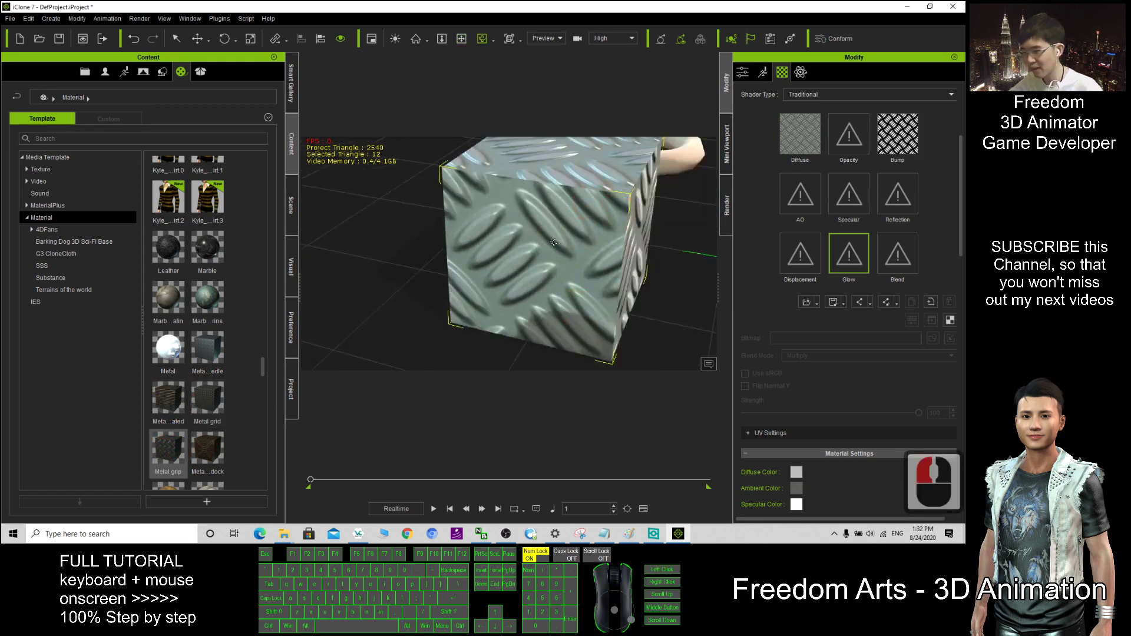
{"action": "key", "text": "c"}
{"action": "left_click_drag", "start_coordinate": [554, 242], "coordinate": [434, 240]}
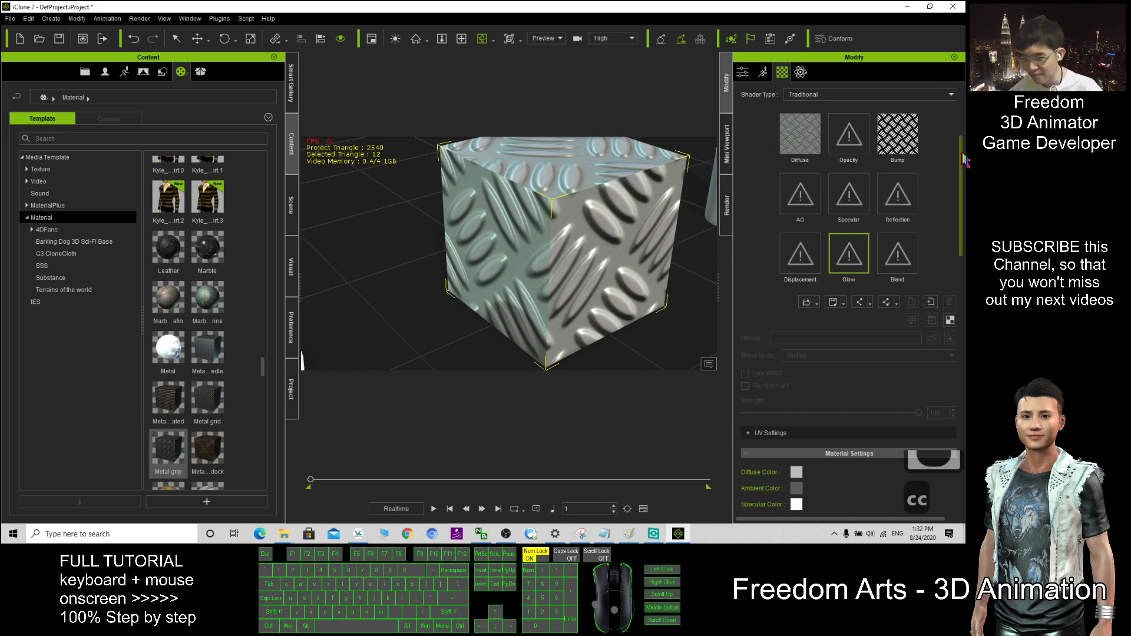
{"action": "mouse_move", "coordinate": [961, 160]}
{"action": "left_mouse_down"}
{"action": "mouse_move", "coordinate": [957, 432]}
{"action": "mouse_move", "coordinate": [961, 153]}
{"action": "left_mouse_up"}
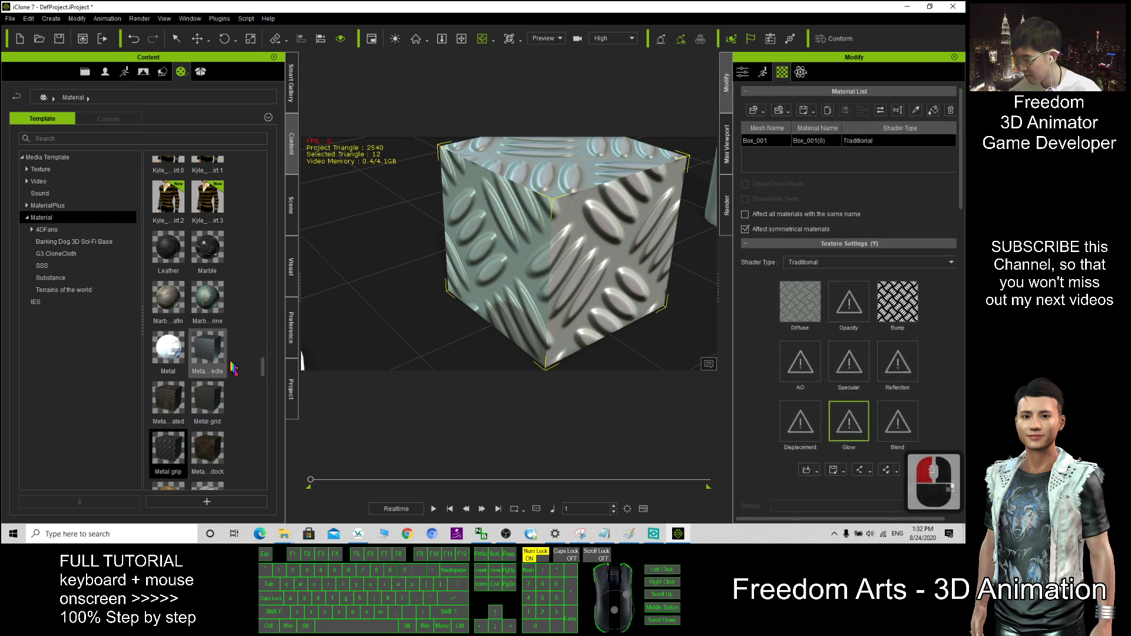
- Apply the Metal01 material to the box and view it together with the neighbouring props
{"action": "left_click_drag", "start_coordinate": [264, 373], "coordinate": [268, 384]}
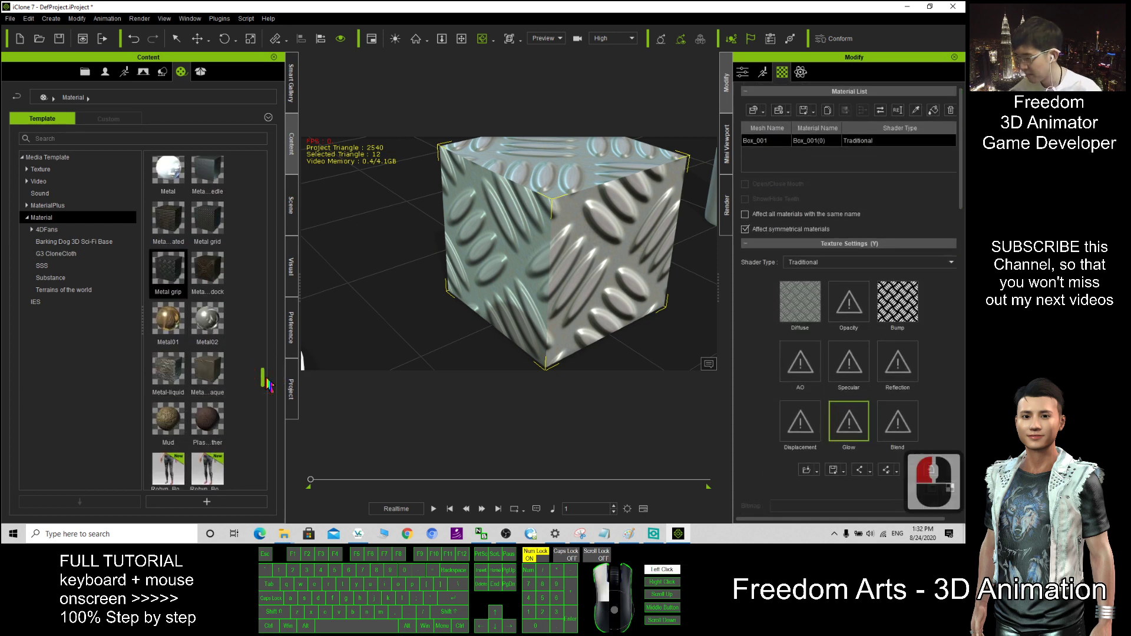
{"action": "left_click_drag", "start_coordinate": [177, 339], "coordinate": [535, 258]}
{"action": "scroll", "coordinate": [537, 261], "scroll_direction": "down", "scroll_amount": 11}
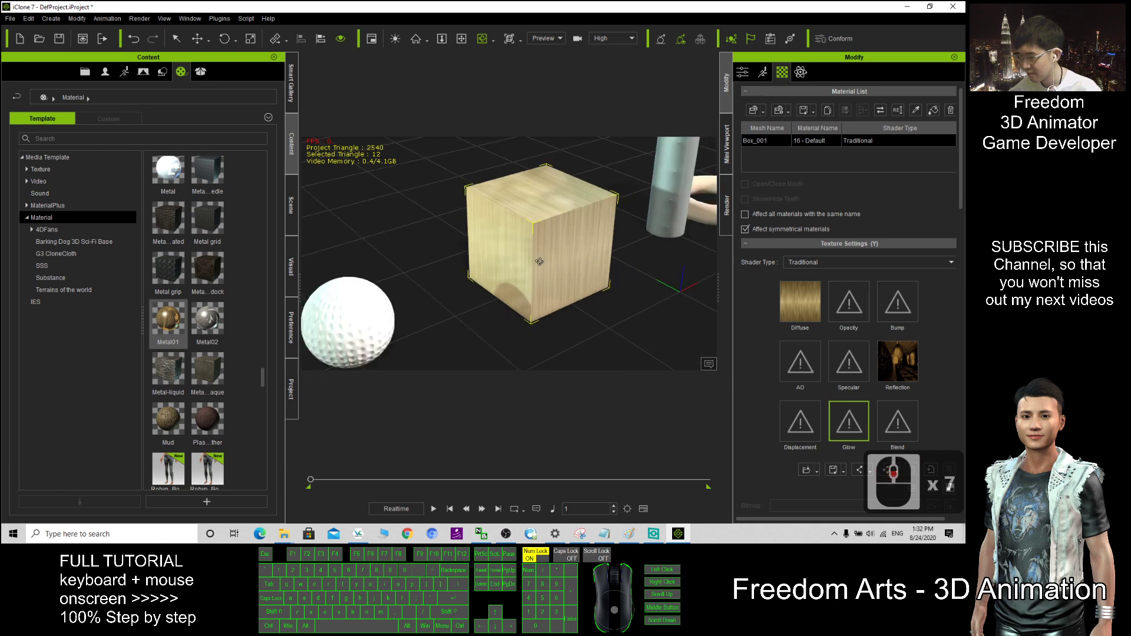
- Apply the Metal01 material to the sphere and orbit around it to inspect the reflections
{"action": "key", "text": "x"}
{"action": "left_click_drag", "start_coordinate": [425, 330], "coordinate": [568, 227]}
{"action": "key", "text": "x"}
{"action": "key", "text": "c"}
{"action": "key", "text": "c"}
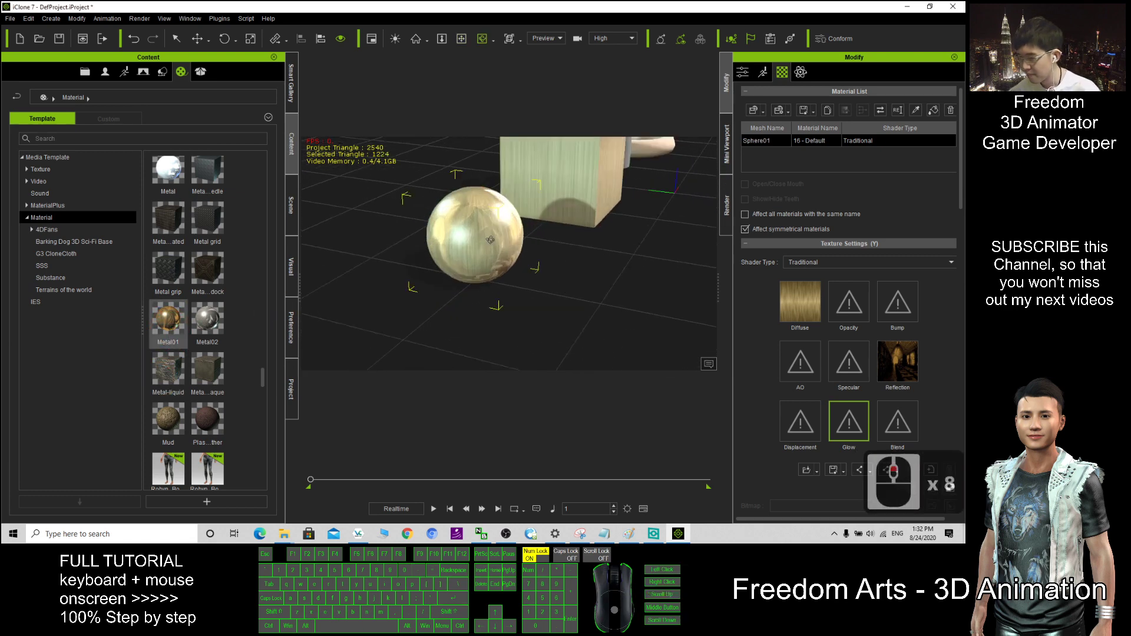
{"action": "left_click_drag", "start_coordinate": [738, 285], "coordinate": [407, 256]}
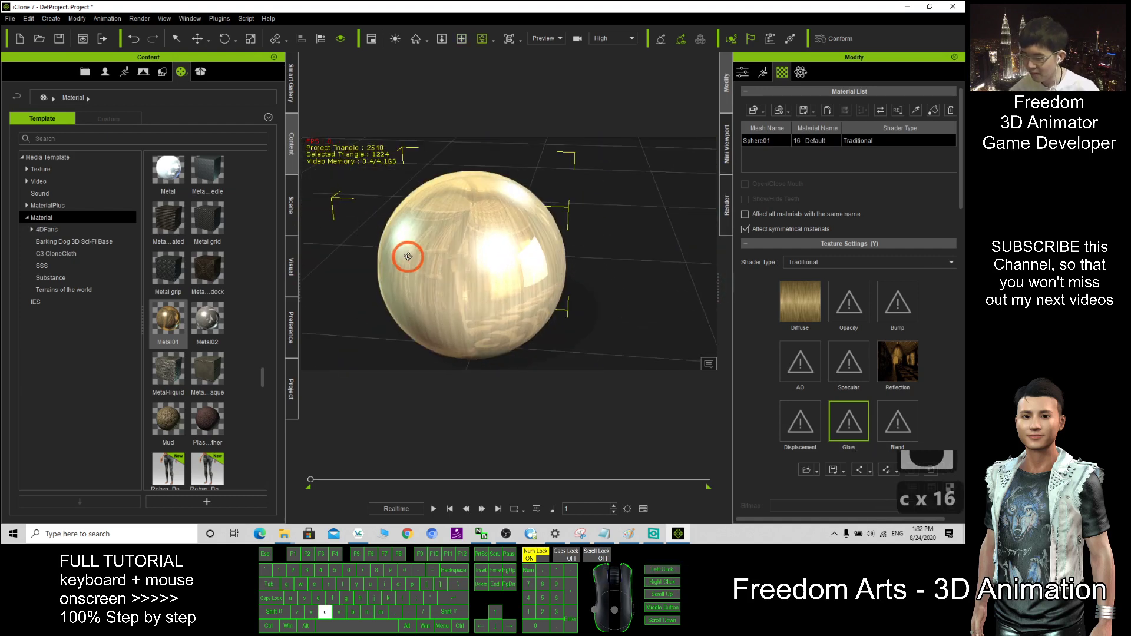
- Apply the Window03 material to the box and view its window panes from different angles
{"action": "scroll", "coordinate": [211, 394], "scroll_direction": "down", "scroll_amount": 3}
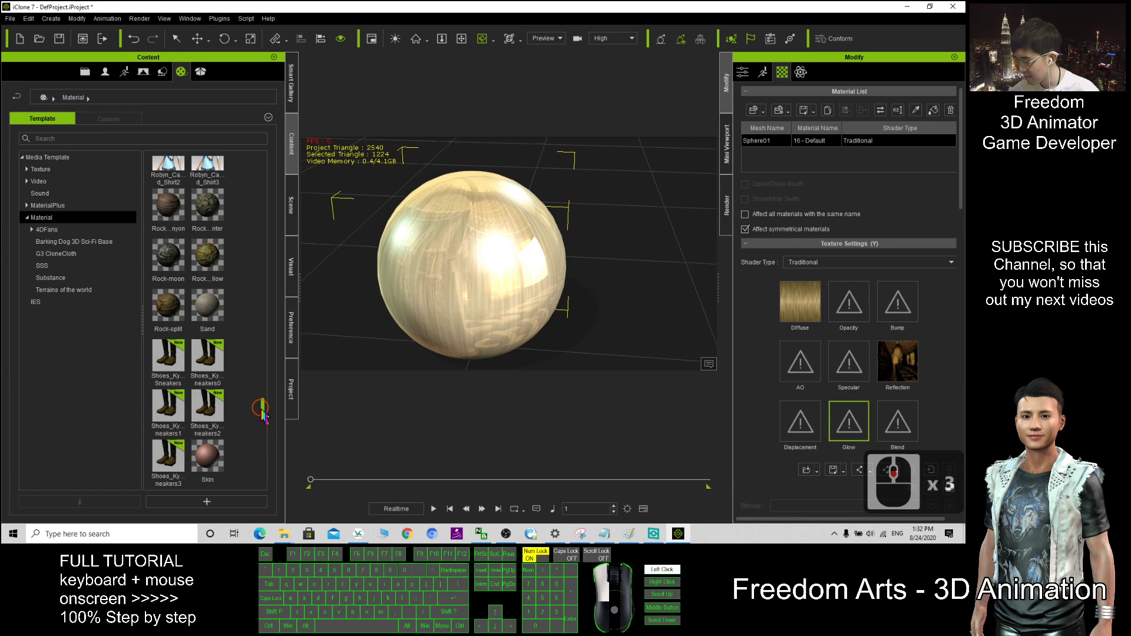
{"action": "left_click_drag", "start_coordinate": [262, 411], "coordinate": [264, 432]}
{"action": "scroll", "coordinate": [558, 293], "scroll_direction": "down", "scroll_amount": 8}
{"action": "key", "text": "x"}
{"action": "left_click_drag", "start_coordinate": [545, 296], "coordinate": [231, 329]}
{"action": "scroll", "coordinate": [230, 332], "scroll_direction": "down", "scroll_amount": 4}
{"action": "key", "text": "c"}
{"action": "left_click_drag", "start_coordinate": [465, 329], "coordinate": [589, 319]}
{"action": "key", "text": "x"}
{"action": "left_click_drag", "start_coordinate": [519, 285], "coordinate": [629, 332]}
{"action": "left_click_drag", "start_coordinate": [170, 205], "coordinate": [324, 360]}
{"action": "key", "text": "c"}
{"action": "scroll", "coordinate": [229, 384], "scroll_direction": "down", "scroll_amount": 2}
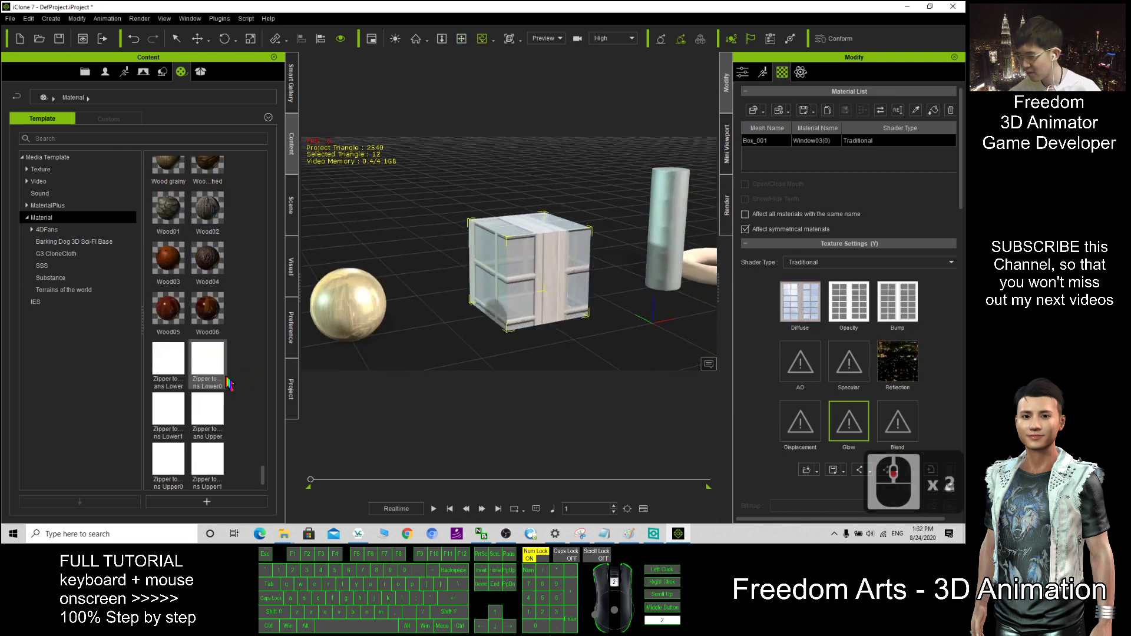
- Apply the Wood02 material to the box and inspect the bark texture up close
{"action": "left_click_drag", "start_coordinate": [365, 228], "coordinate": [330, 301]}
{"action": "scroll", "coordinate": [538, 261], "scroll_direction": "up", "scroll_amount": 7}
{"action": "scroll", "coordinate": [538, 261], "scroll_direction": "up", "scroll_amount": 6}
{"action": "key", "text": "c"}
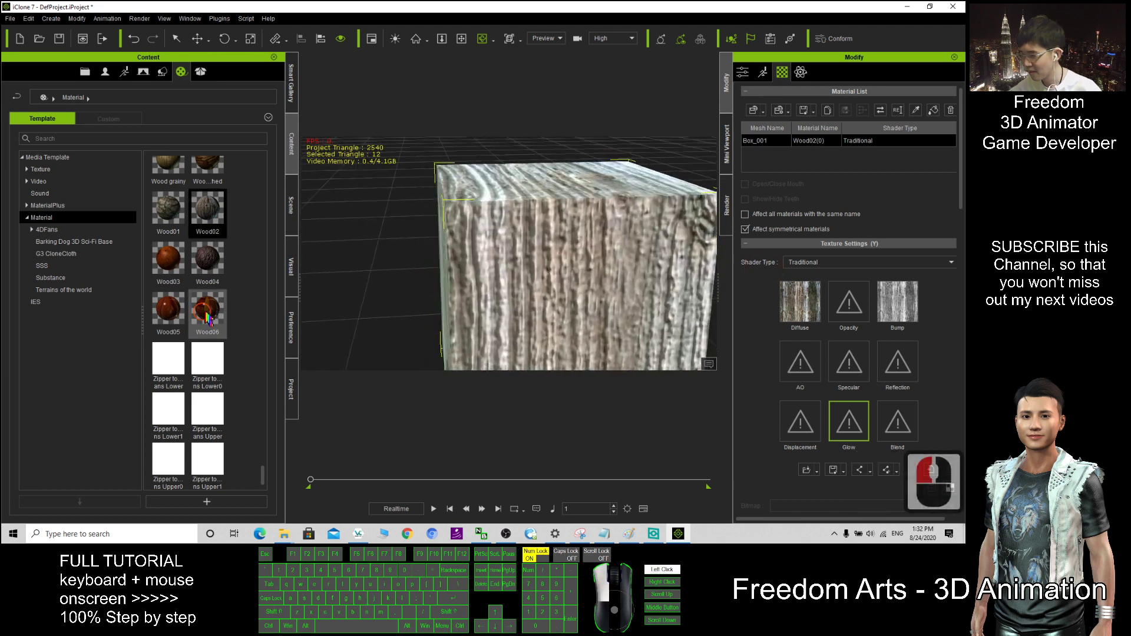
- Apply the Wood06 material to the box and replace it with Wood05
{"action": "left_click_drag", "start_coordinate": [207, 318], "coordinate": [695, 310]}
{"action": "scroll", "coordinate": [557, 274], "scroll_direction": "down", "scroll_amount": 10}
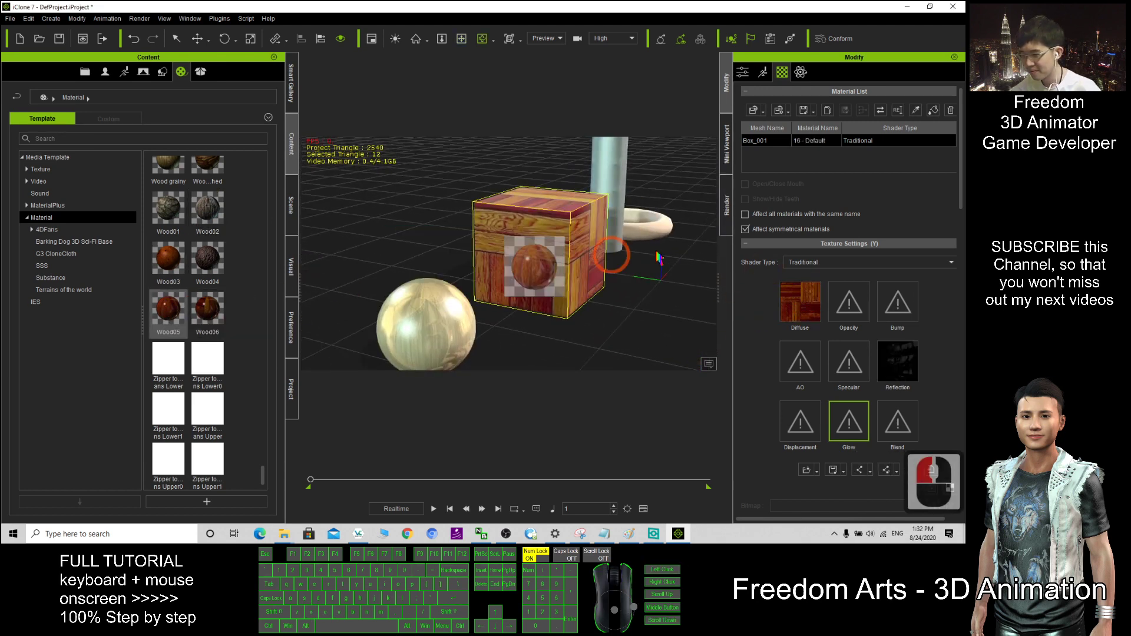
{"action": "left_click_drag", "start_coordinate": [659, 258], "coordinate": [259, 263]}
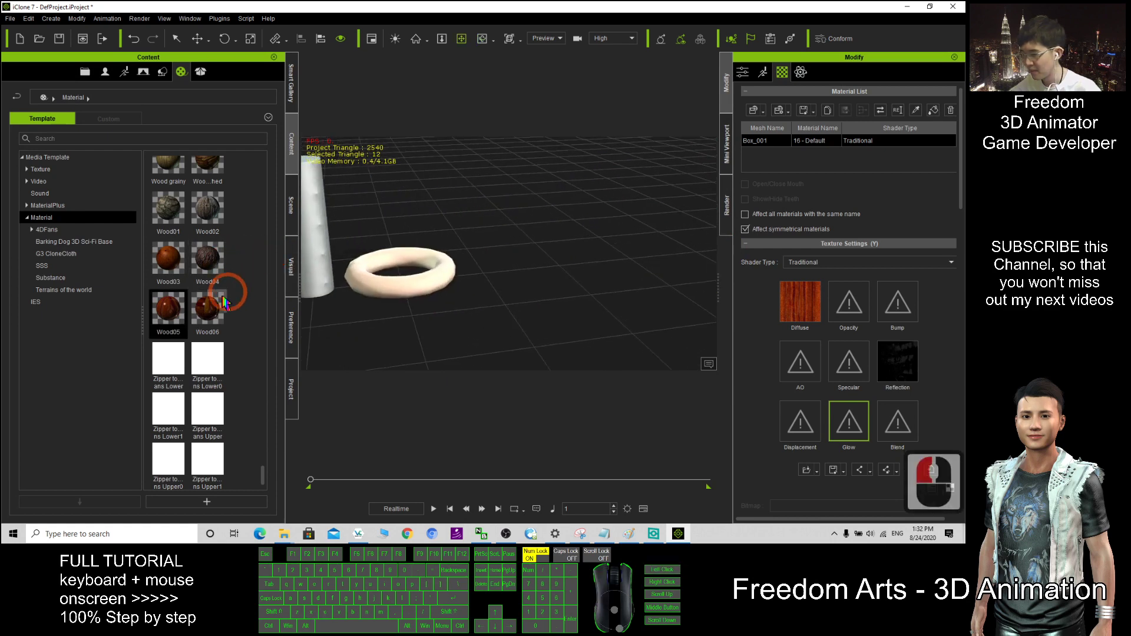
- Apply the Wood06 material to the torus and inspect it up close
{"action": "left_click_drag", "start_coordinate": [225, 303], "coordinate": [468, 276]}
{"action": "scroll", "coordinate": [507, 289], "scroll_direction": "up", "scroll_amount": 17}
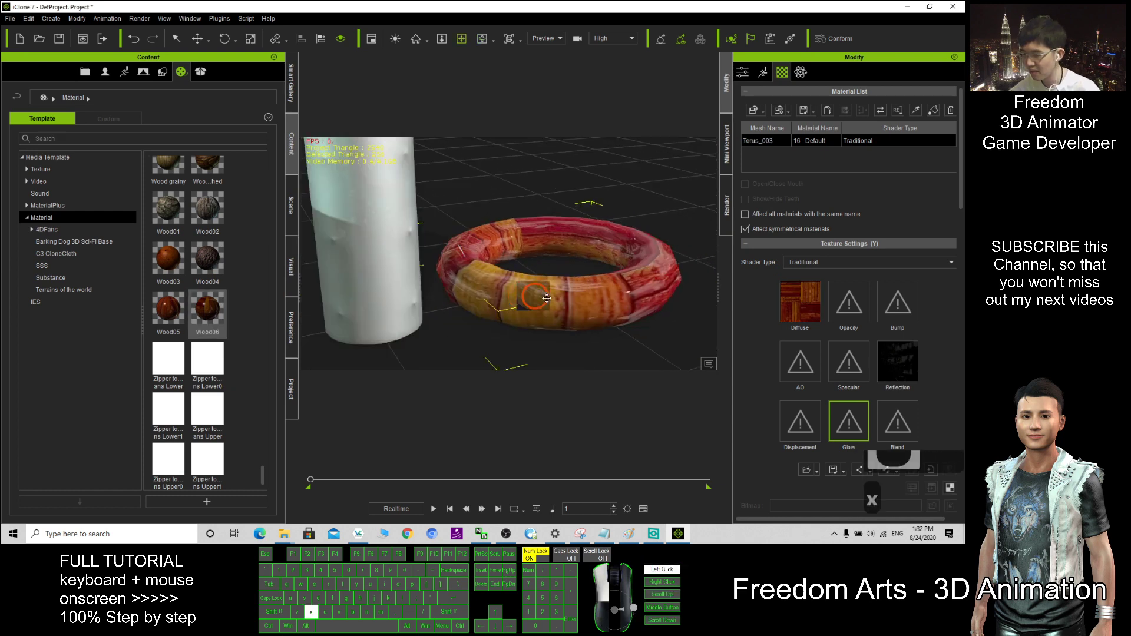
{"action": "scroll", "coordinate": [547, 298], "scroll_direction": "down", "scroll_amount": 4}
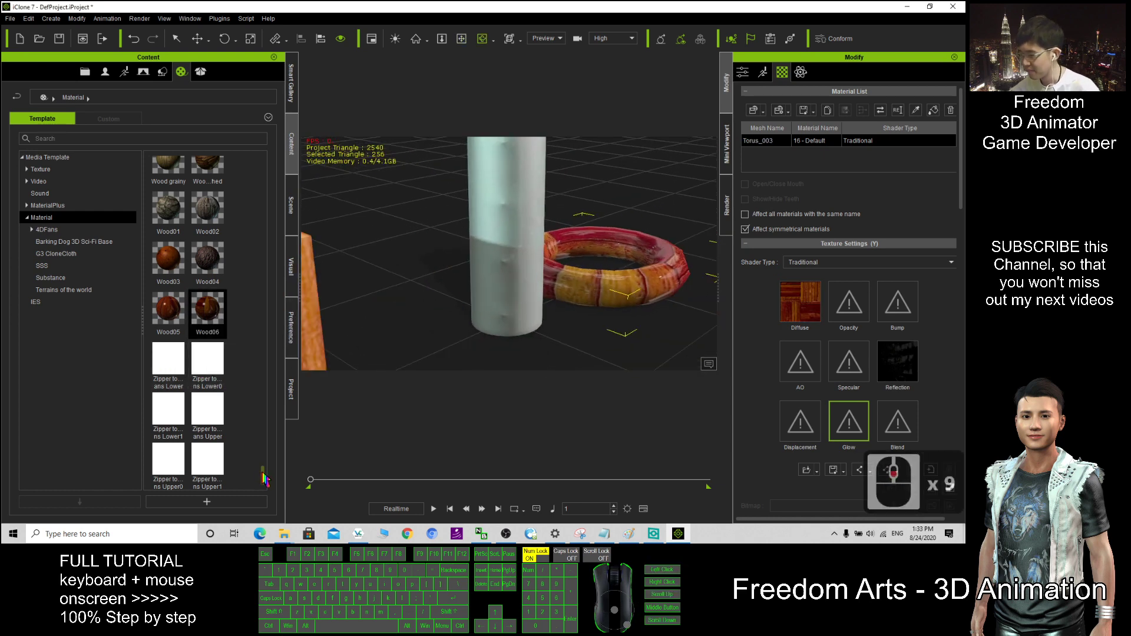
- Apply the Metal02 material to the cylinder and inspect its brushed surface up close
{"action": "left_click_drag", "start_coordinate": [263, 478], "coordinate": [260, 379]}
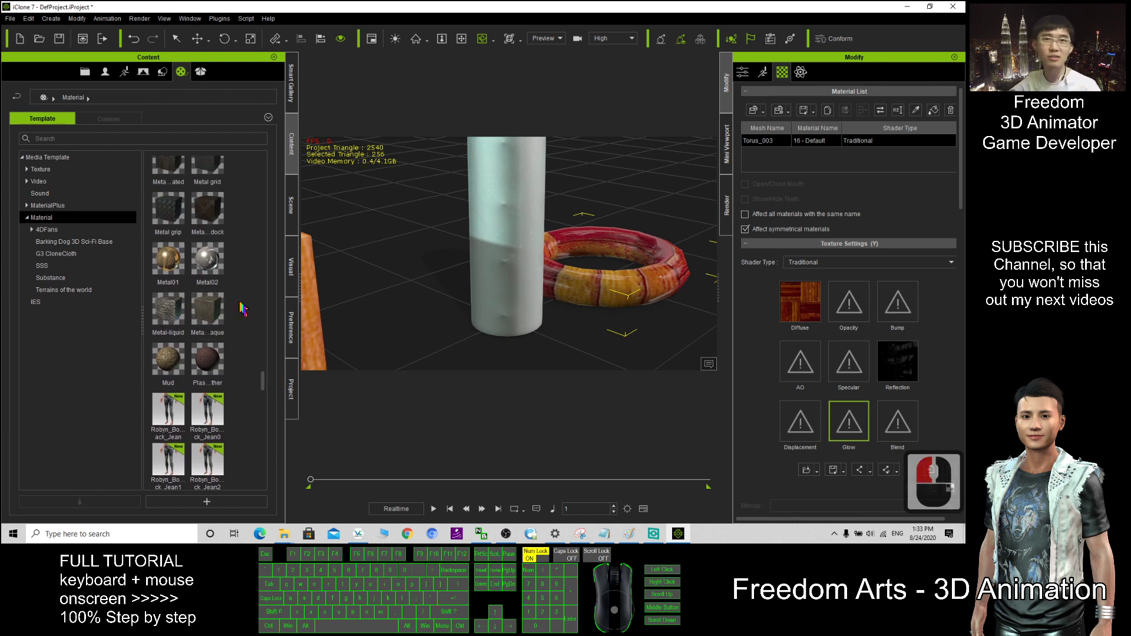
{"action": "left_click_drag", "start_coordinate": [223, 275], "coordinate": [518, 245]}
{"action": "key", "text": "s"}
{"action": "scroll", "coordinate": [543, 225], "scroll_direction": "up", "scroll_amount": 8}
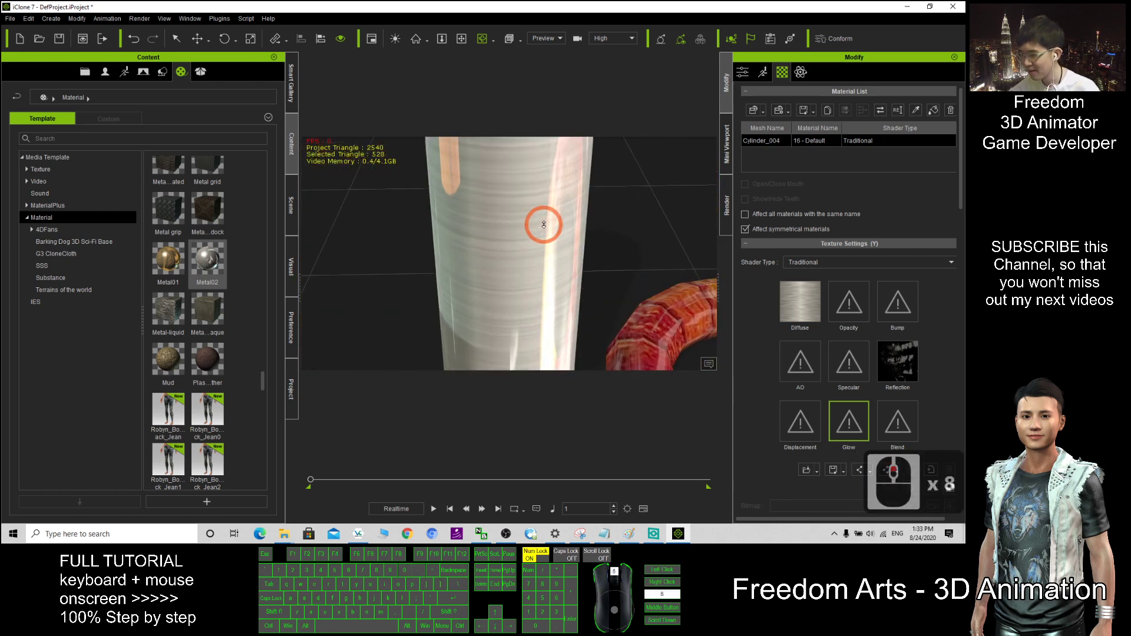
- Apply the Metal01 material to the box and inspect its surface up close
{"action": "scroll", "coordinate": [463, 219], "scroll_direction": "down", "scroll_amount": 18}
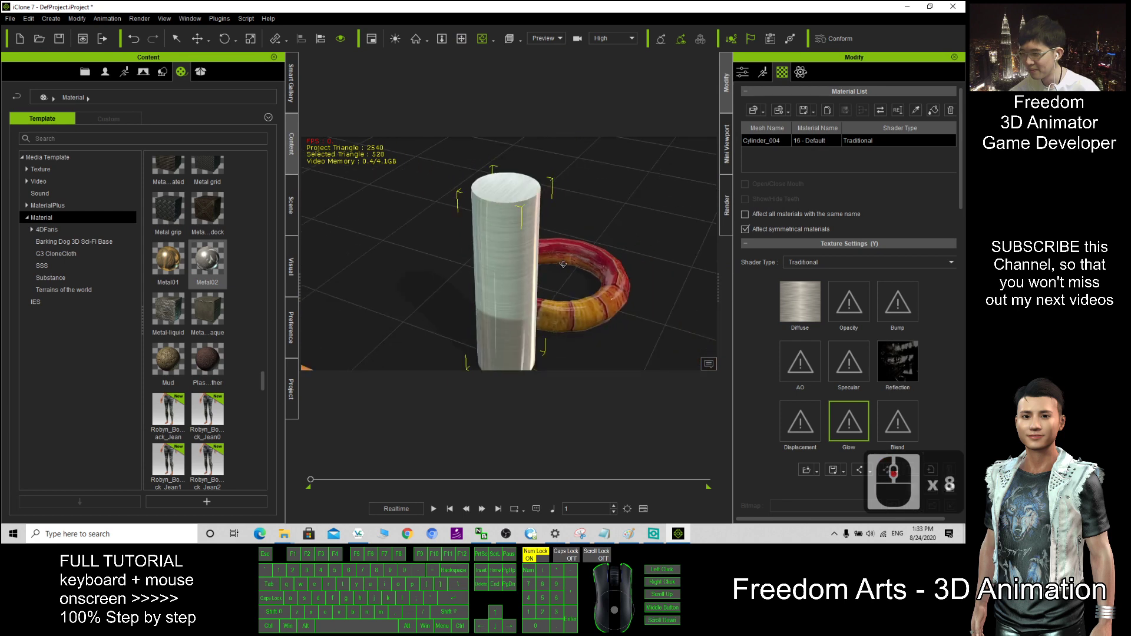
{"action": "scroll", "coordinate": [496, 266], "scroll_direction": "down", "scroll_amount": 8}
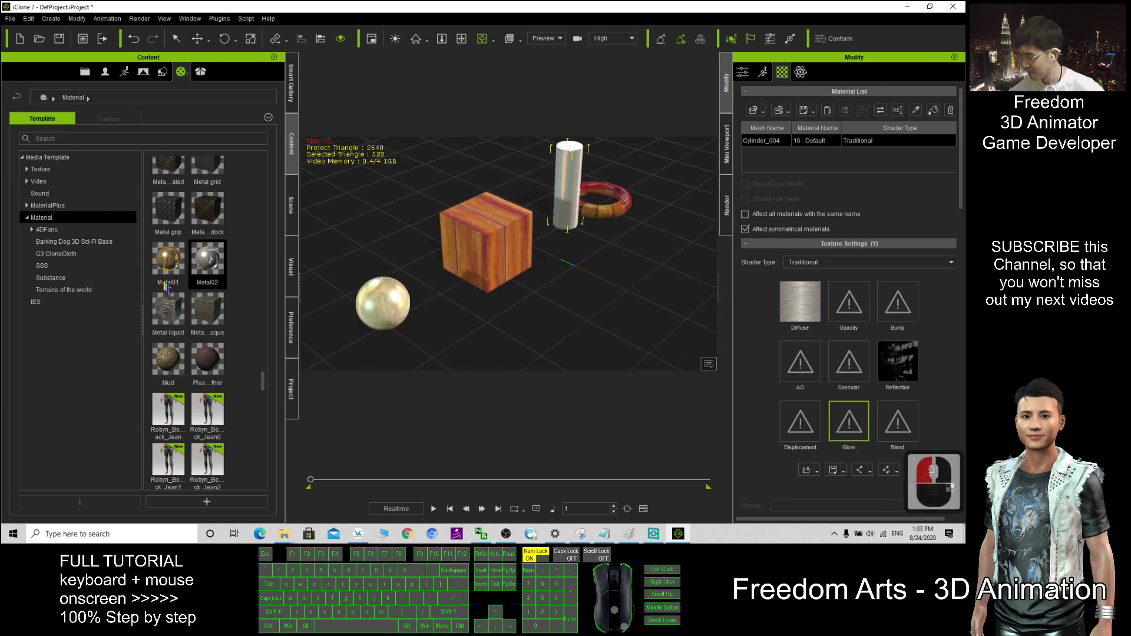
{"action": "left_click_drag", "start_coordinate": [163, 259], "coordinate": [479, 246]}
{"action": "scroll", "coordinate": [471, 248], "scroll_direction": "up", "scroll_amount": 10}
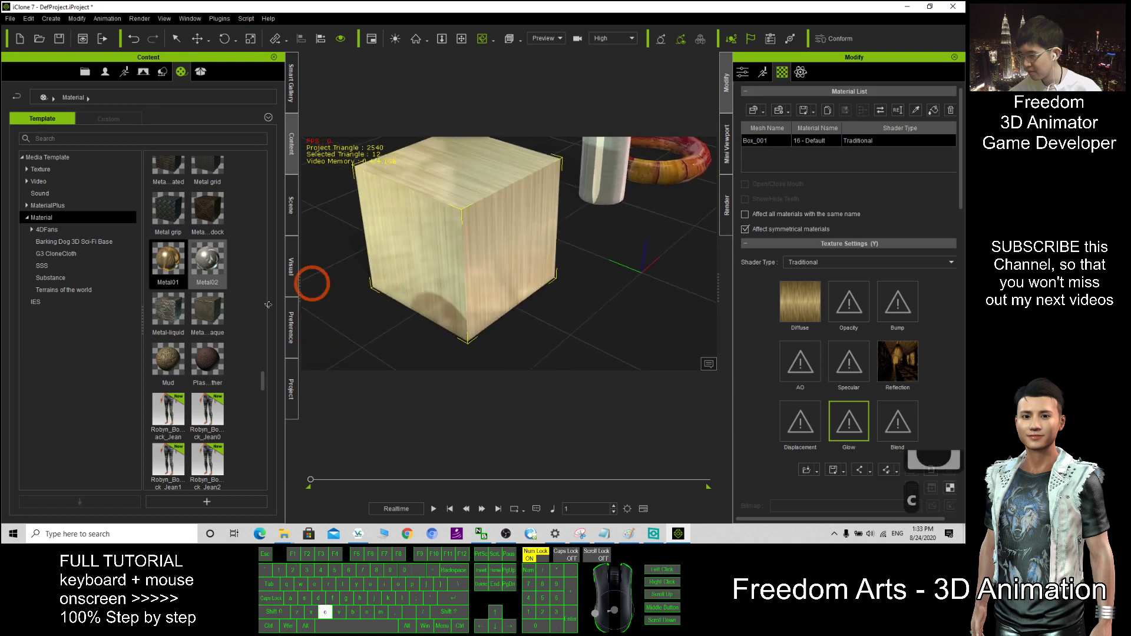
- Apply the opaque metal material to the box, then remove its bump texture and inspect the surface
{"action": "left_click_drag", "start_coordinate": [379, 274], "coordinate": [348, 240]}
{"action": "scroll", "coordinate": [433, 239], "scroll_direction": "down", "scroll_amount": 5}
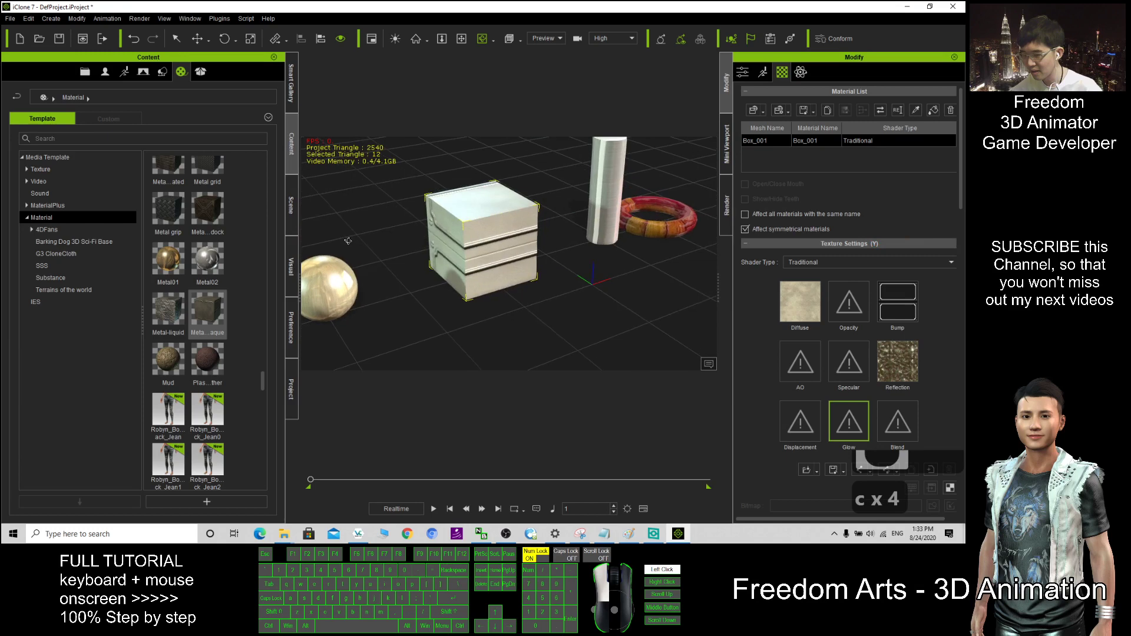
{"action": "left_click", "coordinate": [904, 321]}
{"action": "scroll", "coordinate": [914, 323], "scroll_direction": "down", "scroll_amount": 1}
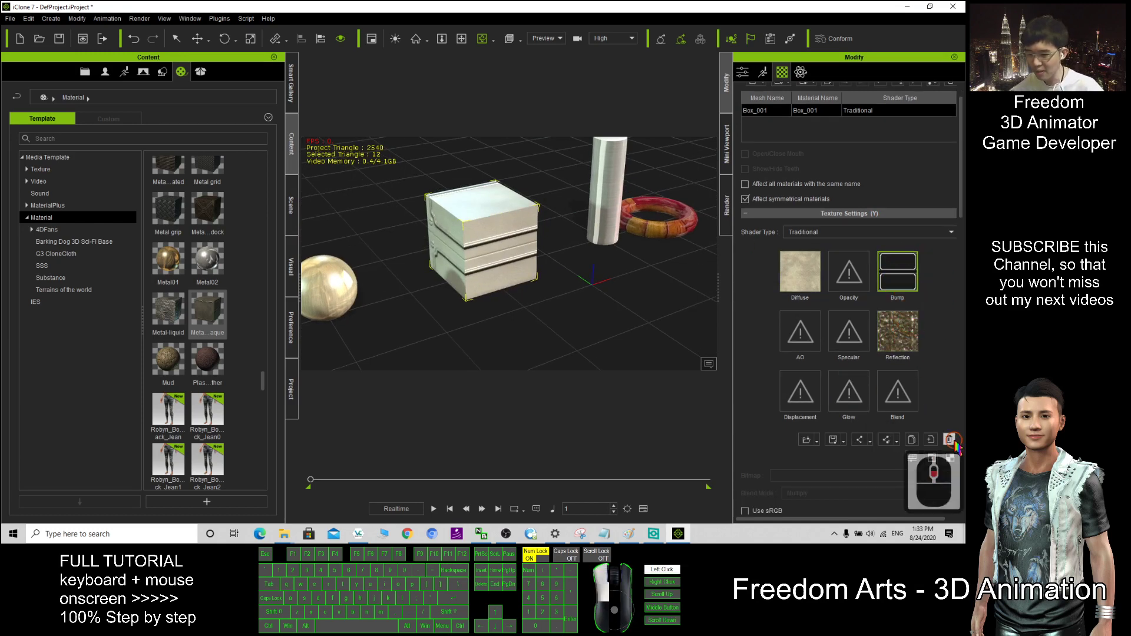
{"action": "left_click_drag", "start_coordinate": [442, 259], "coordinate": [666, 265]}
{"action": "scroll", "coordinate": [472, 235], "scroll_direction": "up", "scroll_amount": 15}
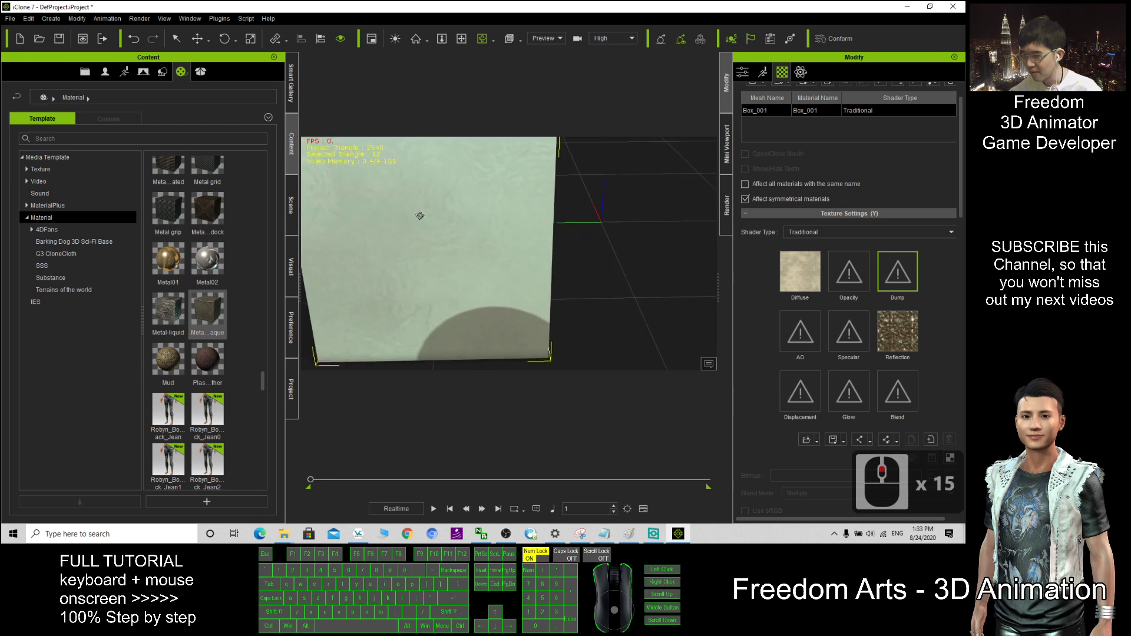
- Replace the box's material with PlasticLeather and view its bumpy texture
{"action": "left_click_drag", "start_coordinate": [419, 215], "coordinate": [343, 213]}
{"action": "scroll", "coordinate": [215, 414], "scroll_direction": "down", "scroll_amount": 3}
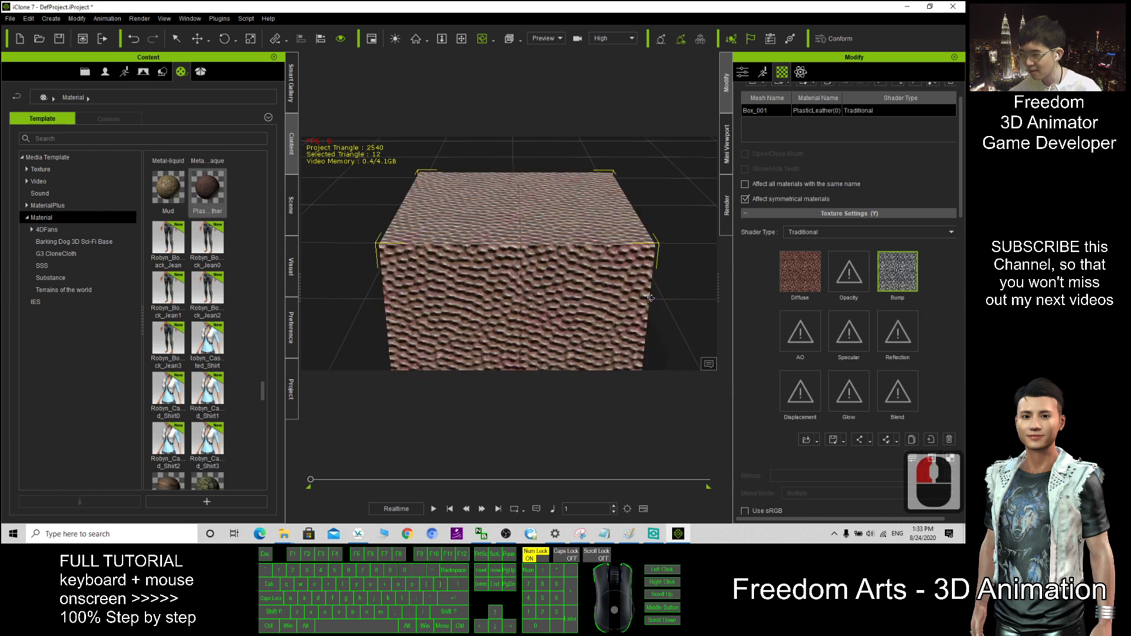
{"action": "scroll", "coordinate": [429, 307], "scroll_direction": "down", "scroll_amount": 5}
- Apply the PlasticLeather material to the sphere and inspect its bumpy surface up close
{"action": "left_click_drag", "start_coordinate": [429, 306], "coordinate": [571, 269]}
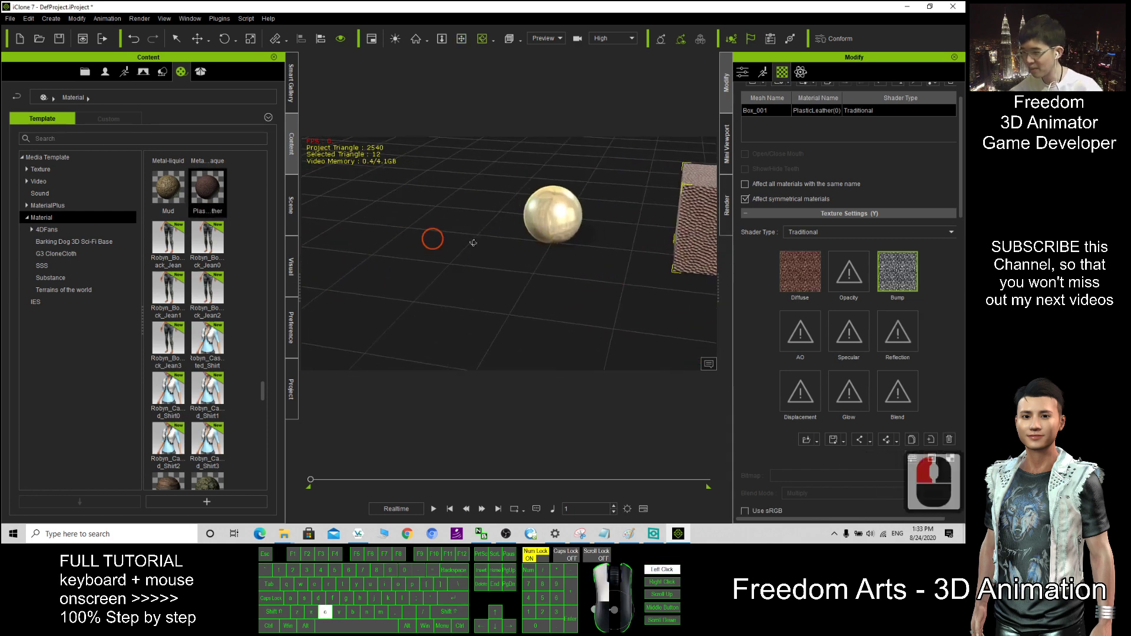
{"action": "scroll", "coordinate": [641, 260], "scroll_direction": "up", "scroll_amount": 3}
{"action": "key", "text": "x"}
{"action": "left_click_drag", "start_coordinate": [641, 259], "coordinate": [317, 235]}
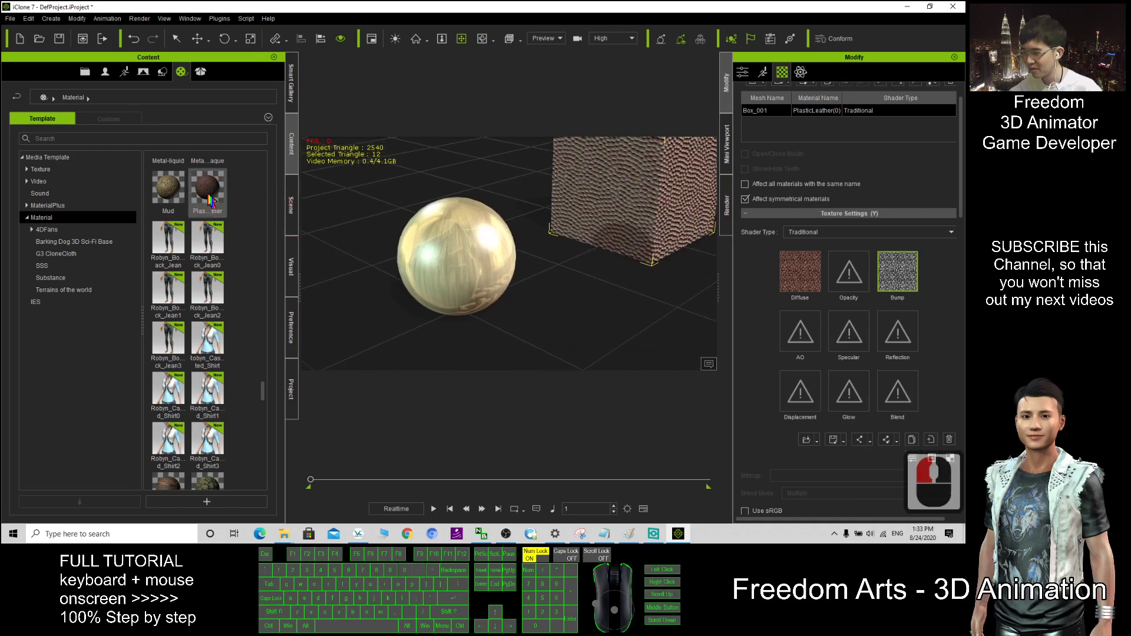
{"action": "scroll", "coordinate": [431, 261], "scroll_direction": "up", "scroll_amount": 4}
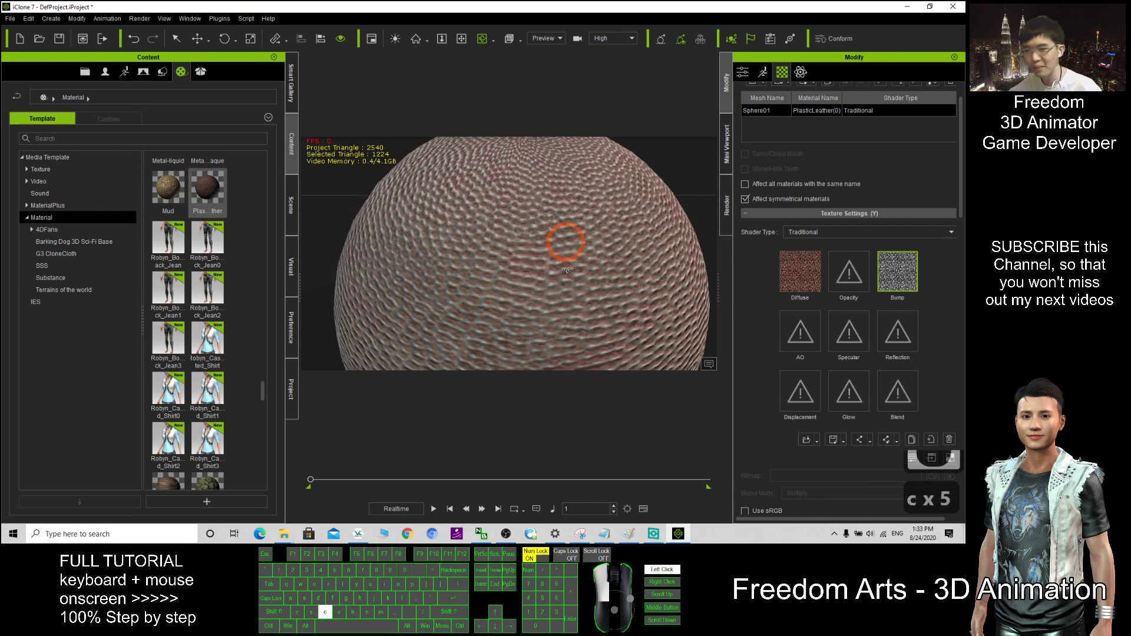
{"action": "left_click_drag", "start_coordinate": [567, 270], "coordinate": [563, 170]}
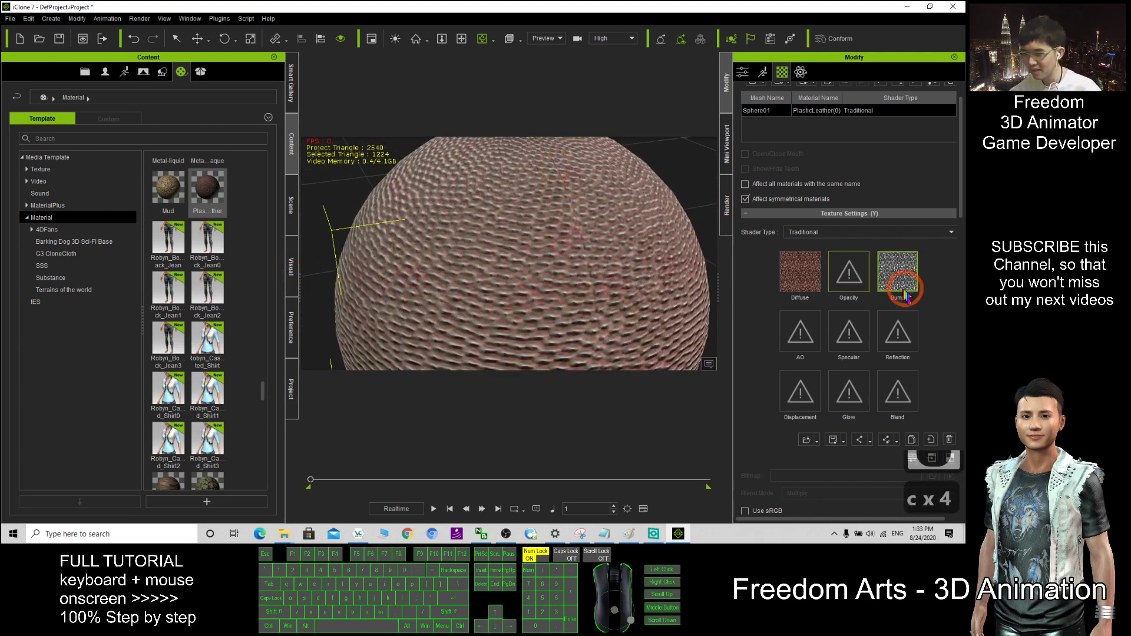
- Examine the materials on the sphere, box, cylinder and torus together from several angles
{"action": "scroll", "coordinate": [646, 271], "scroll_direction": "down", "scroll_amount": 15}
{"action": "key", "text": "x"}
{"action": "left_click_drag", "start_coordinate": [647, 271], "coordinate": [493, 241]}
{"action": "key", "text": "c"}
{"action": "key", "text": "x"}
{"action": "key", "text": "c"}
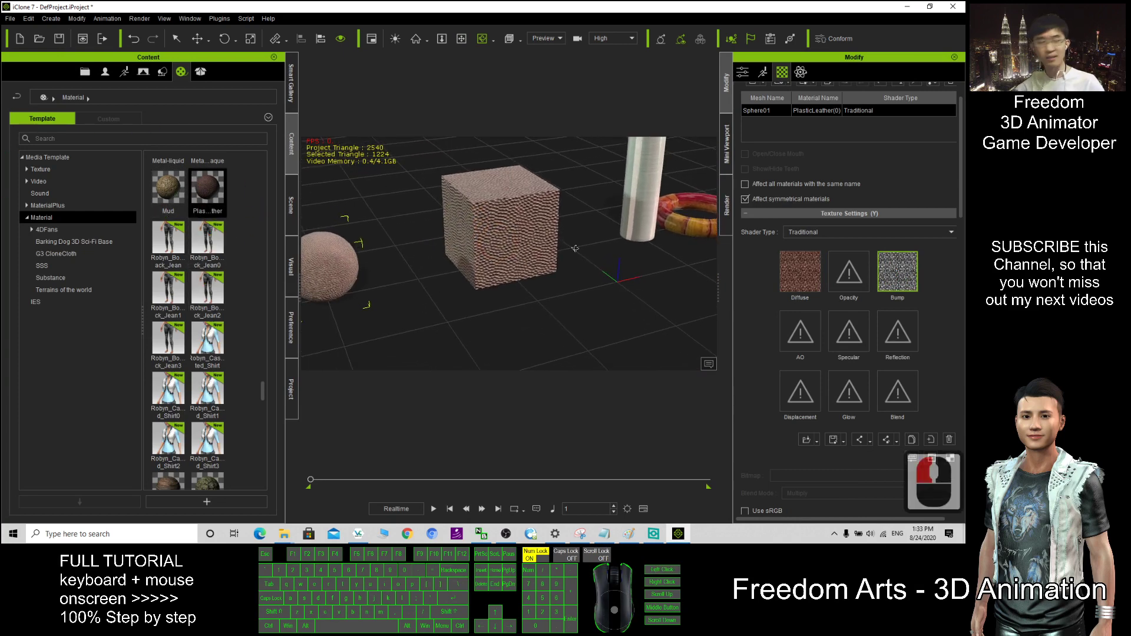
{"action": "scroll", "coordinate": [575, 248], "scroll_direction": "down", "scroll_amount": 6}
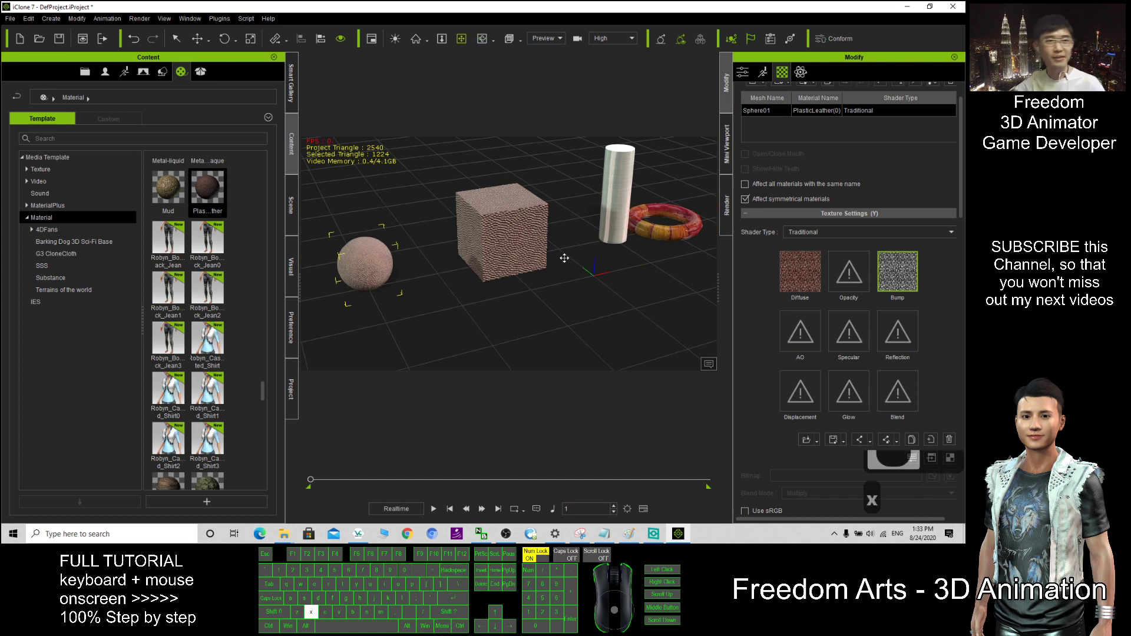
{"action": "left_click_drag", "start_coordinate": [565, 258], "coordinate": [505, 274]}
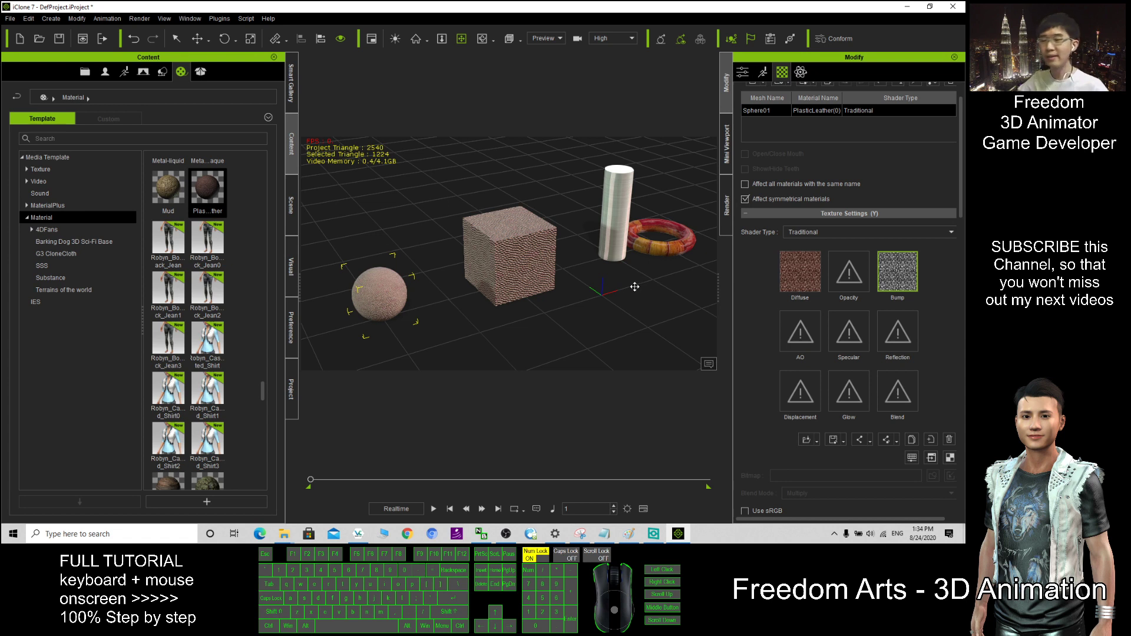
{"action": "left_click_drag", "start_coordinate": [574, 285], "coordinate": [489, 273]}
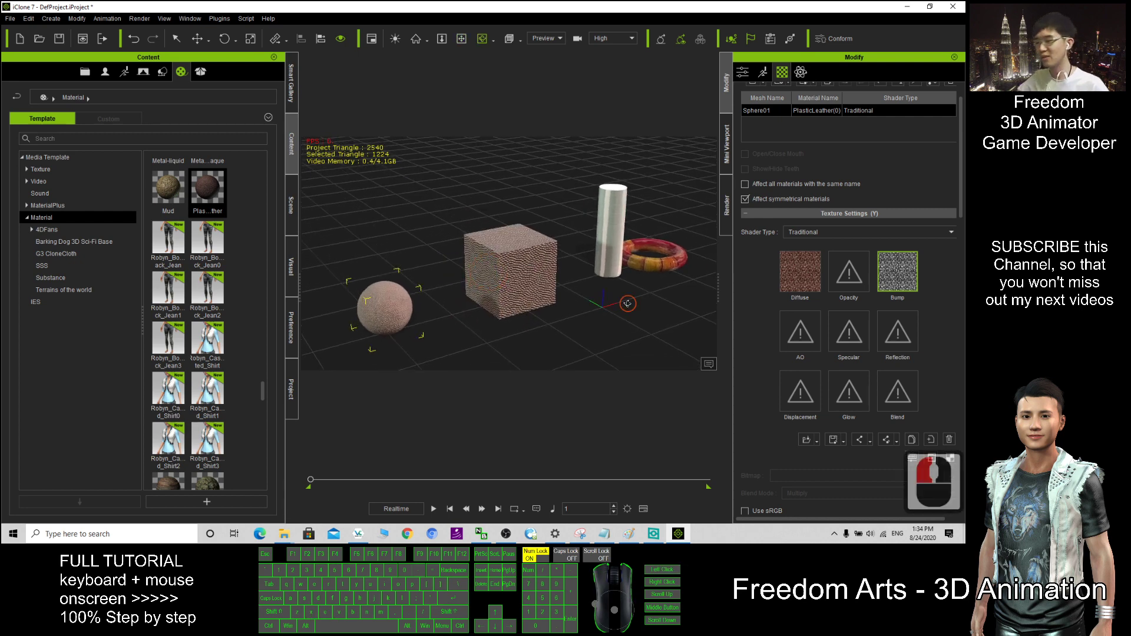
{"action": "left_click_drag", "start_coordinate": [628, 304], "coordinate": [497, 292]}
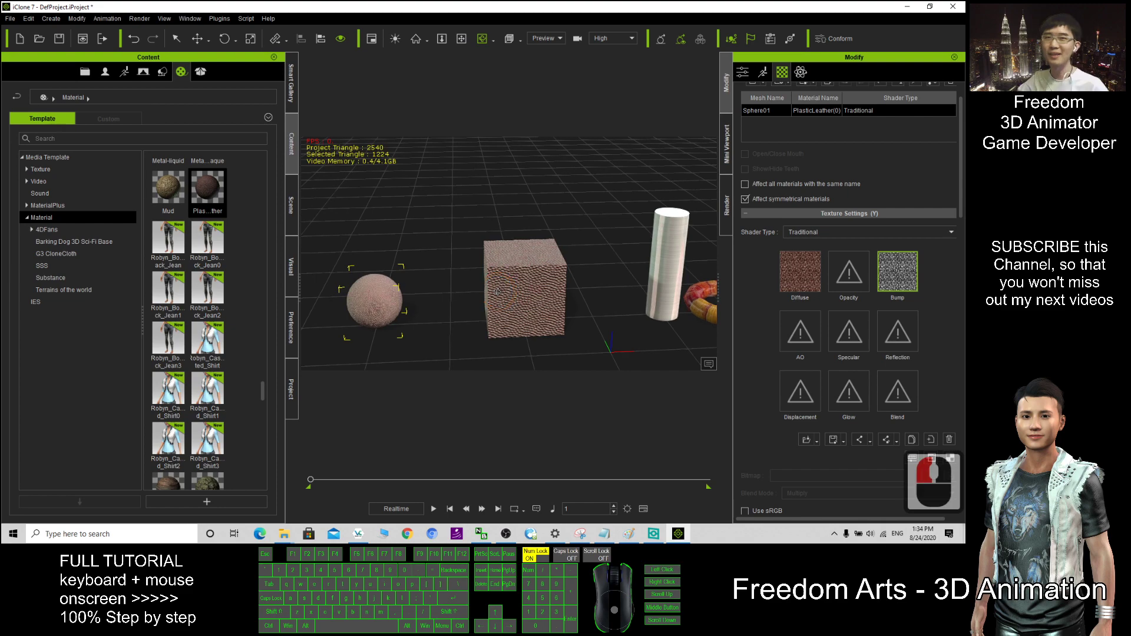